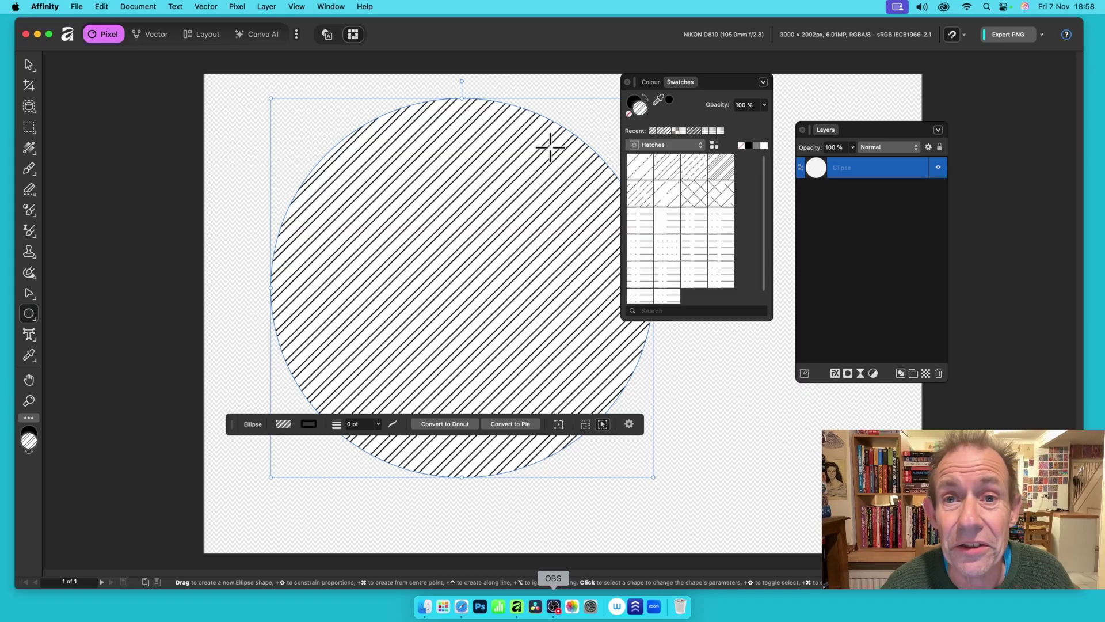
Try a sparser diagonal hatch on the circle, then delete the circle
{"action": "left_click", "coordinate": [333, 4]}
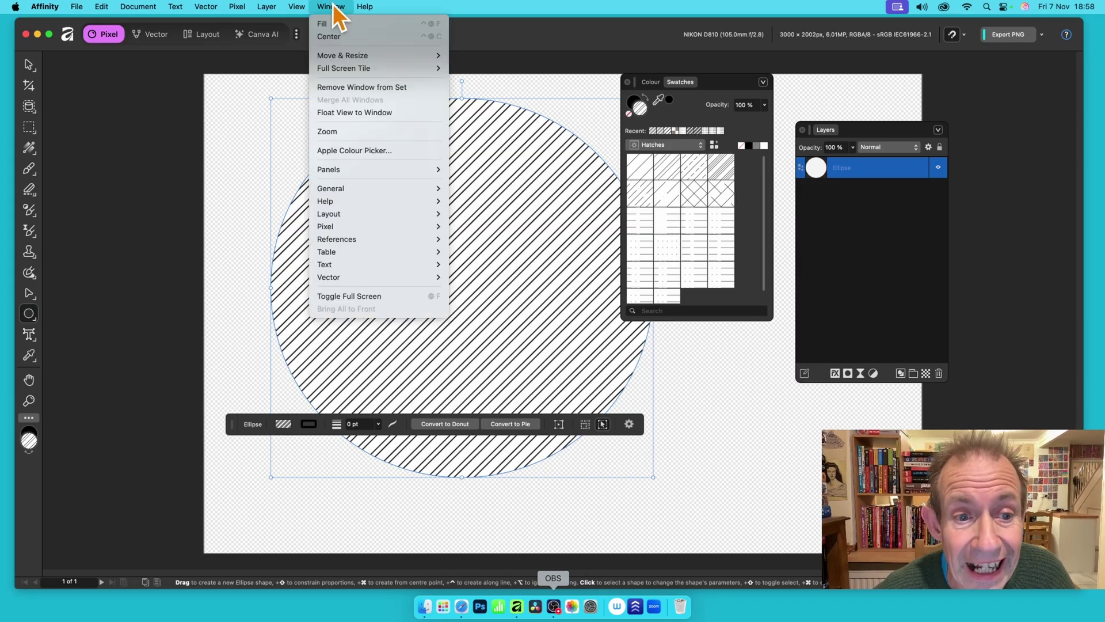
{"action": "mouse_move", "coordinate": [361, 191]}
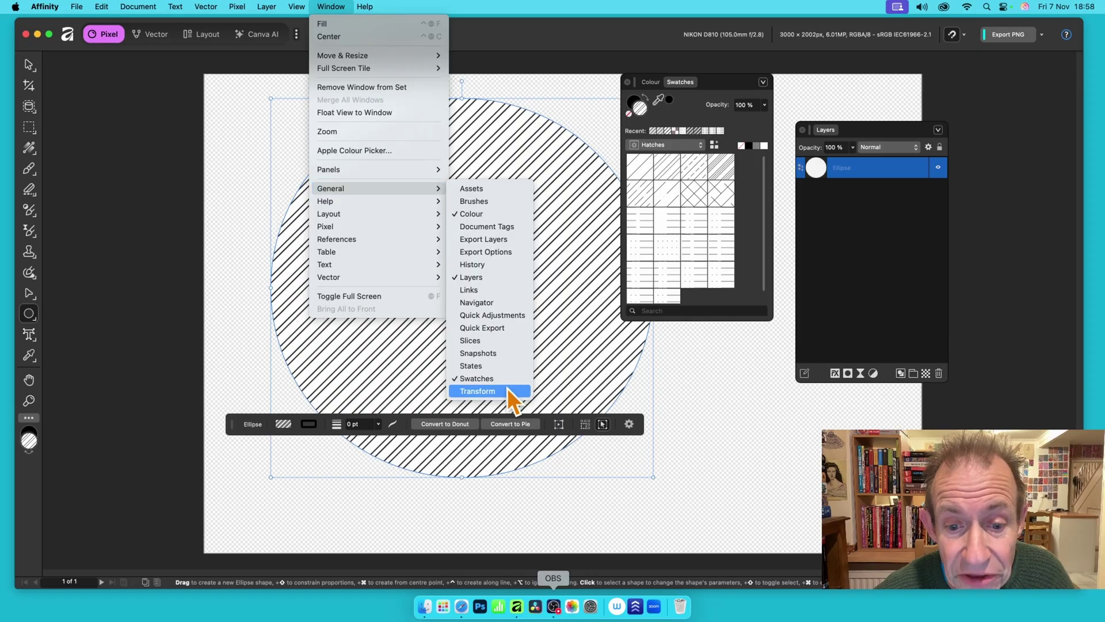
{"action": "key", "text": "Escape"}
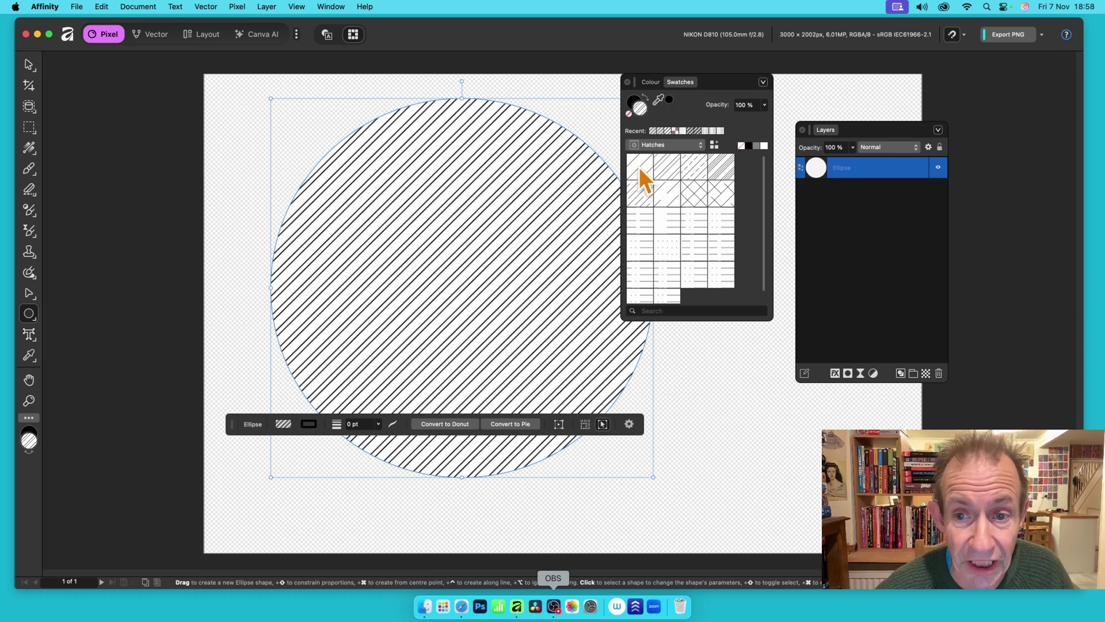
{"action": "left_click", "coordinate": [678, 168]}
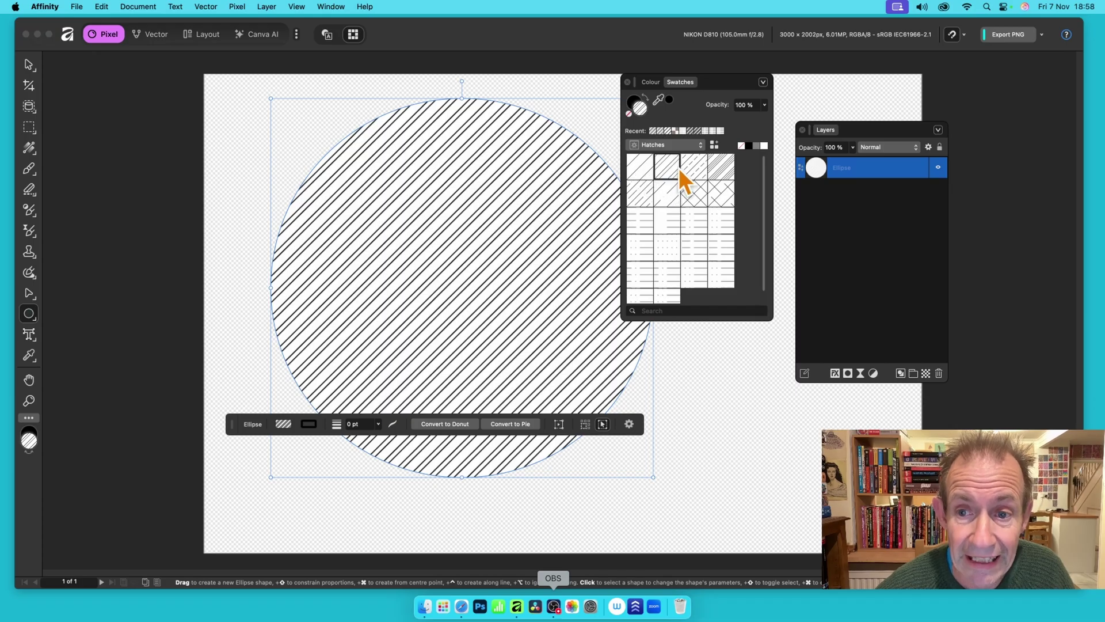
{"action": "left_click", "coordinate": [720, 173]}
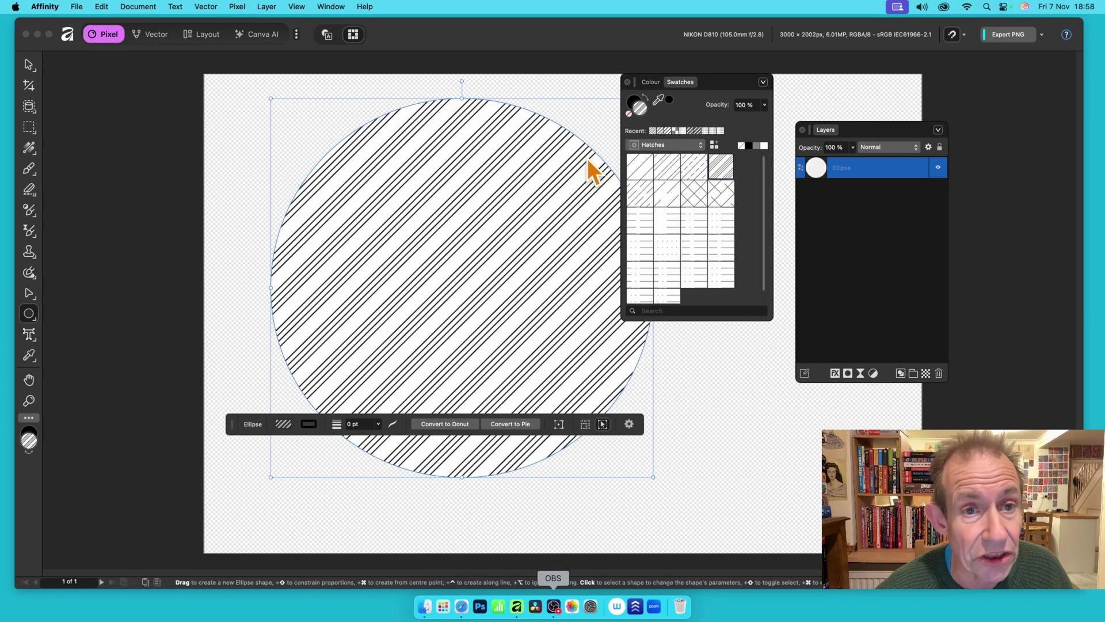
{"action": "key", "text": "BackSpace"}
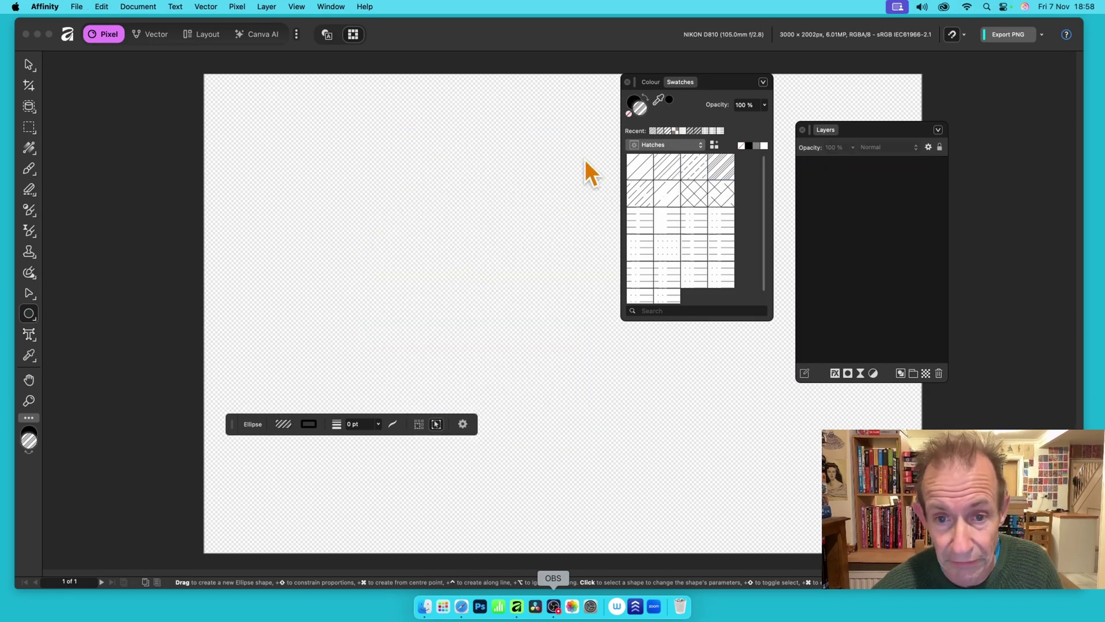
Draw a large rectangle on the page with the Rectangle Tool
{"action": "left_click", "coordinate": [29, 311]}
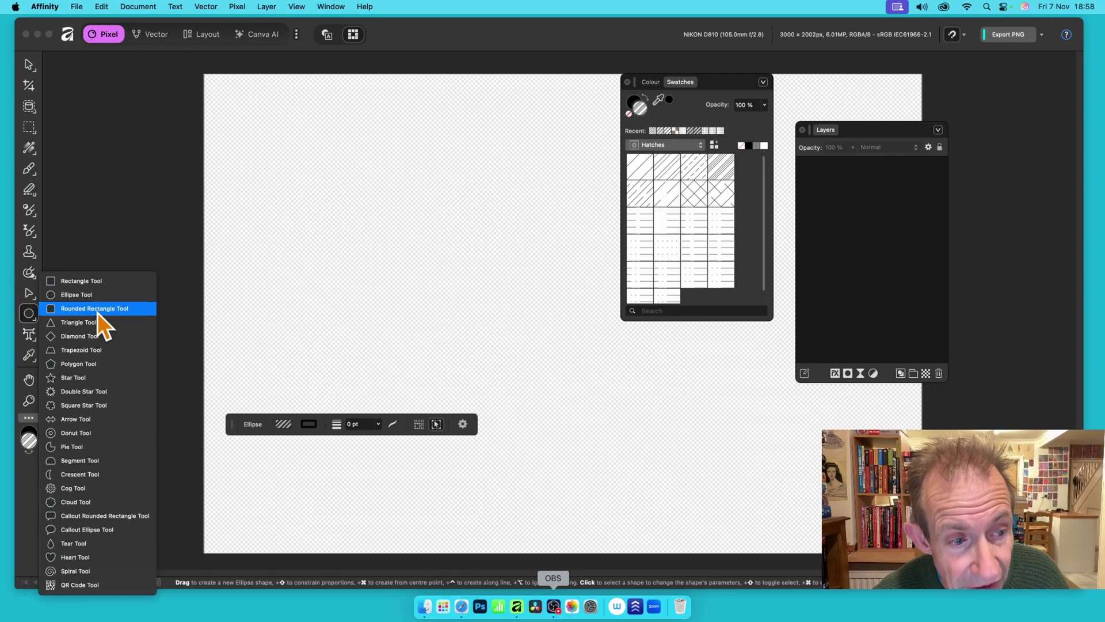
{"action": "left_click", "coordinate": [99, 282]}
{"action": "mouse_move", "coordinate": [287, 136]}
{"action": "left_mouse_down"}
{"action": "mouse_move", "coordinate": [331, 196]}
{"action": "mouse_move", "coordinate": [608, 453]}
{"action": "left_mouse_up"}
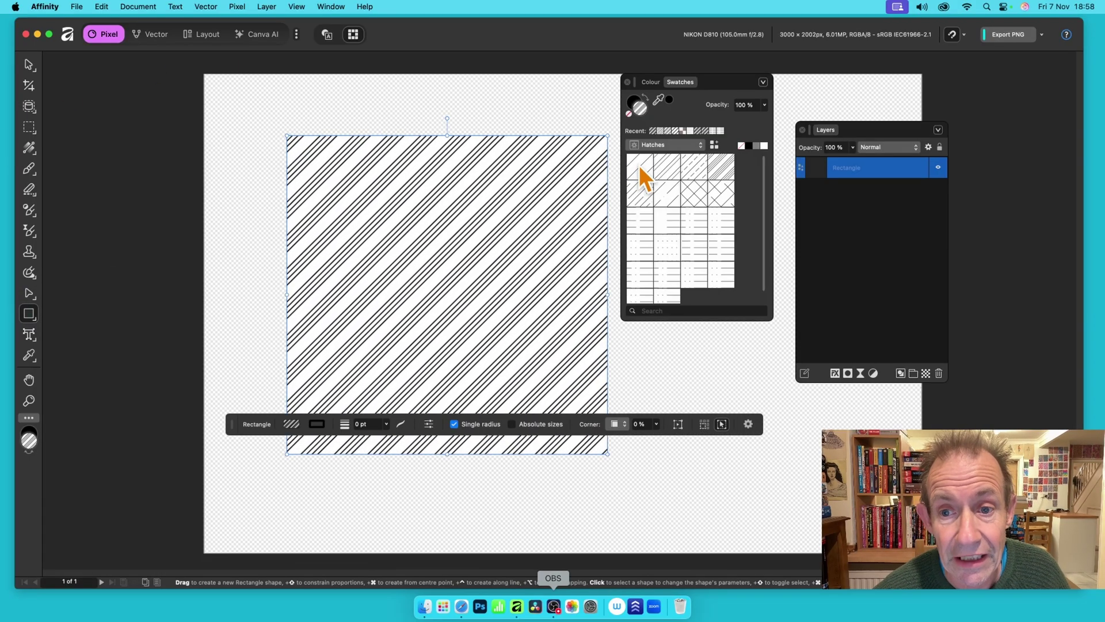
Try several Hatches swatches on the rectangle, settling on the sparse dashed ISO03W100 hatch
{"action": "left_click", "coordinate": [668, 167]}
{"action": "left_click", "coordinate": [667, 145]}
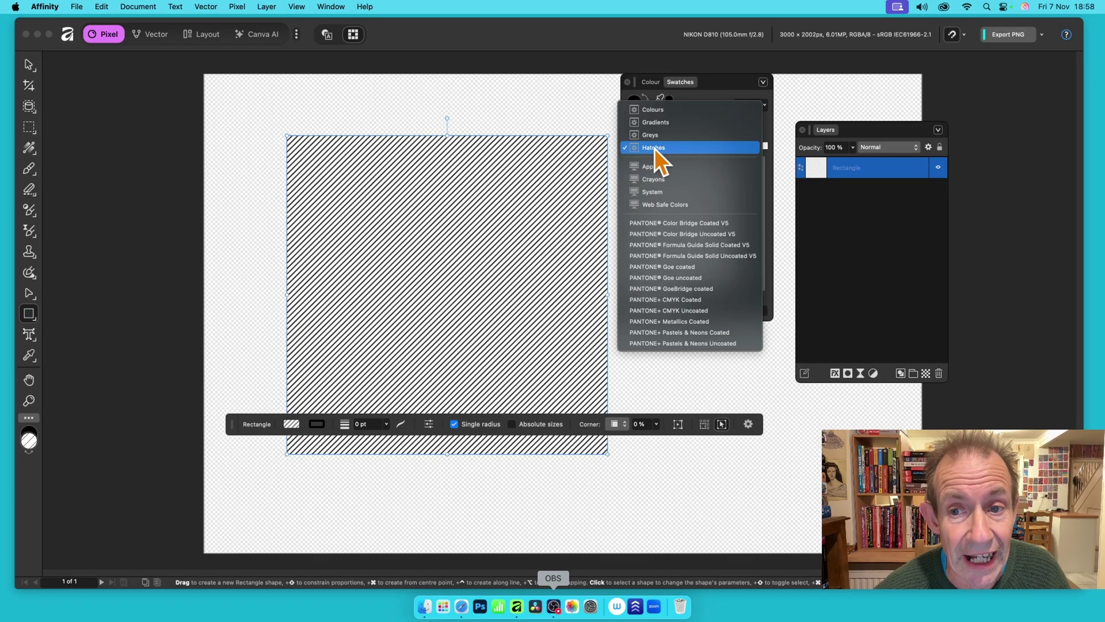
{"action": "left_click", "coordinate": [768, 185]}
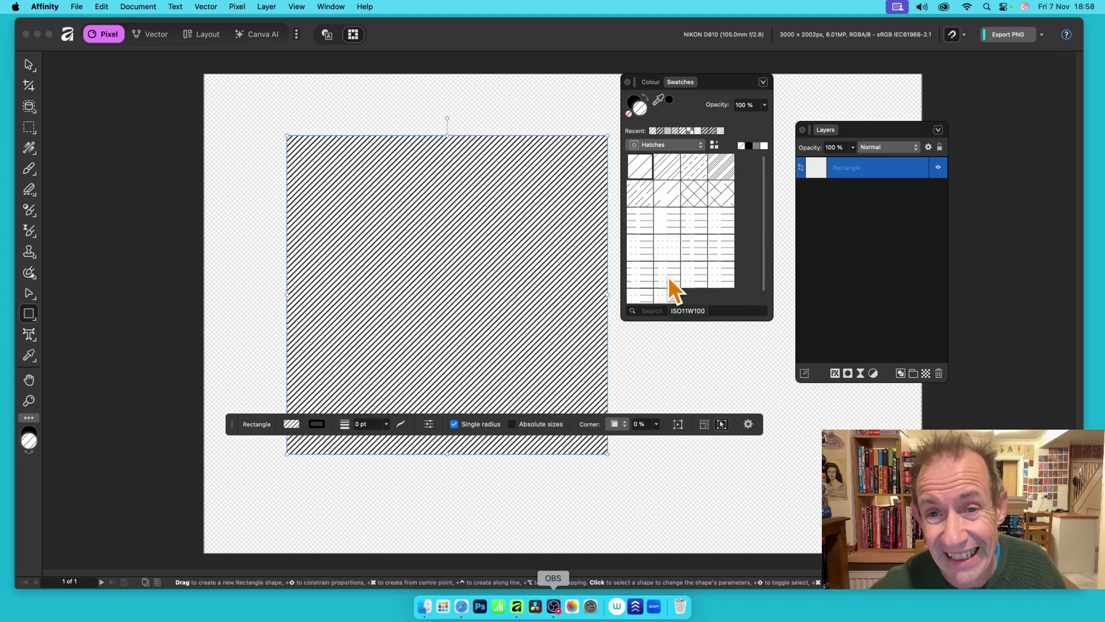
{"action": "left_click", "coordinate": [697, 167]}
{"action": "left_click", "coordinate": [718, 171]}
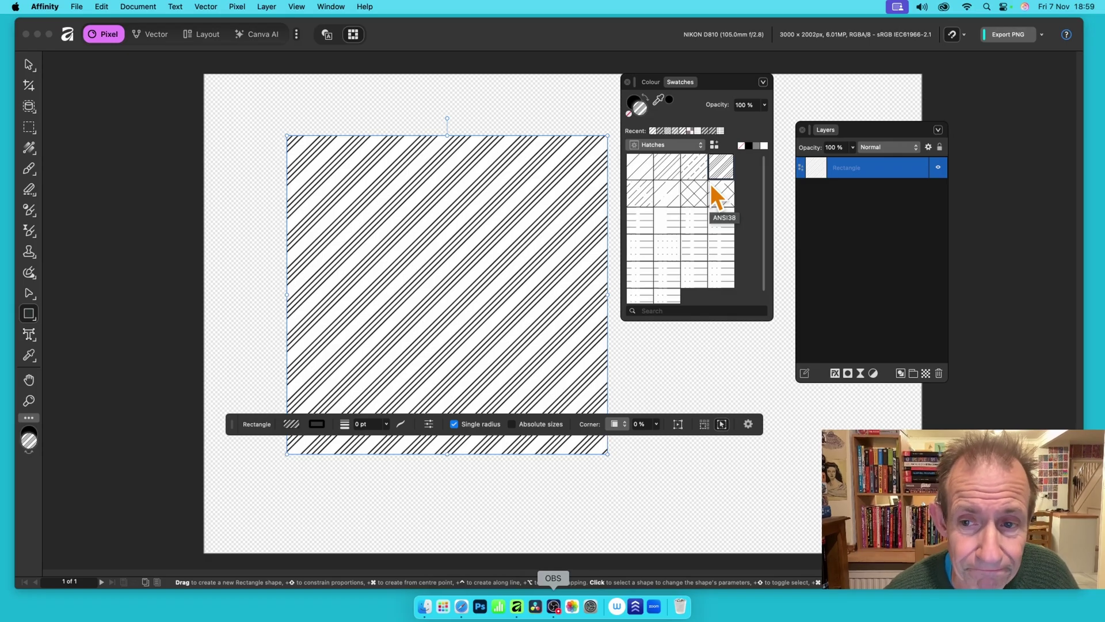
{"action": "left_click", "coordinate": [721, 193]}
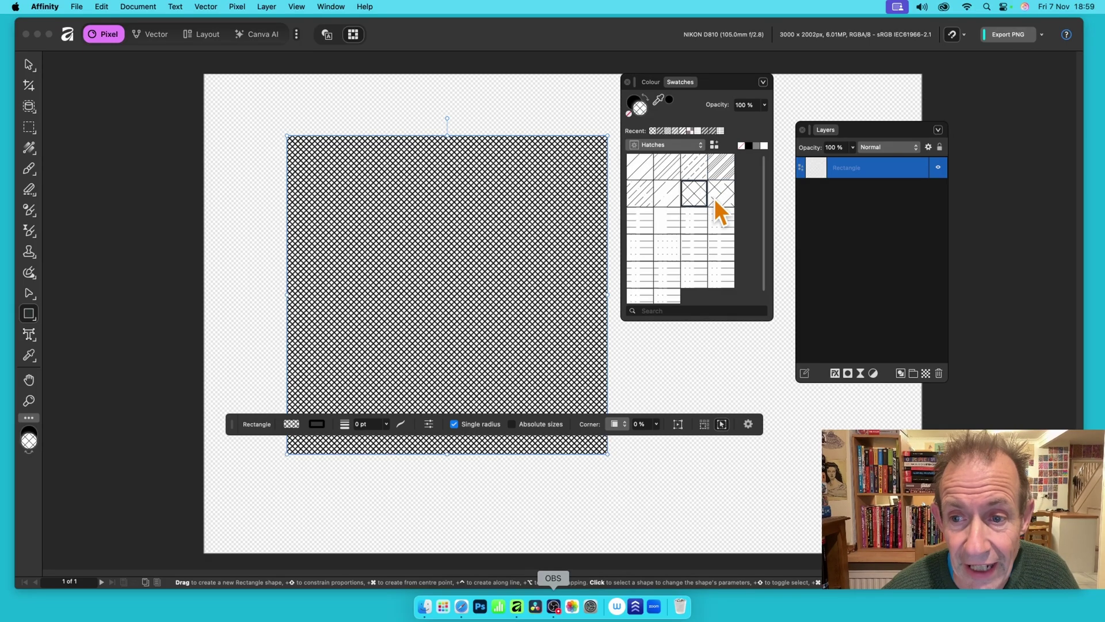
{"action": "left_click", "coordinate": [671, 219]}
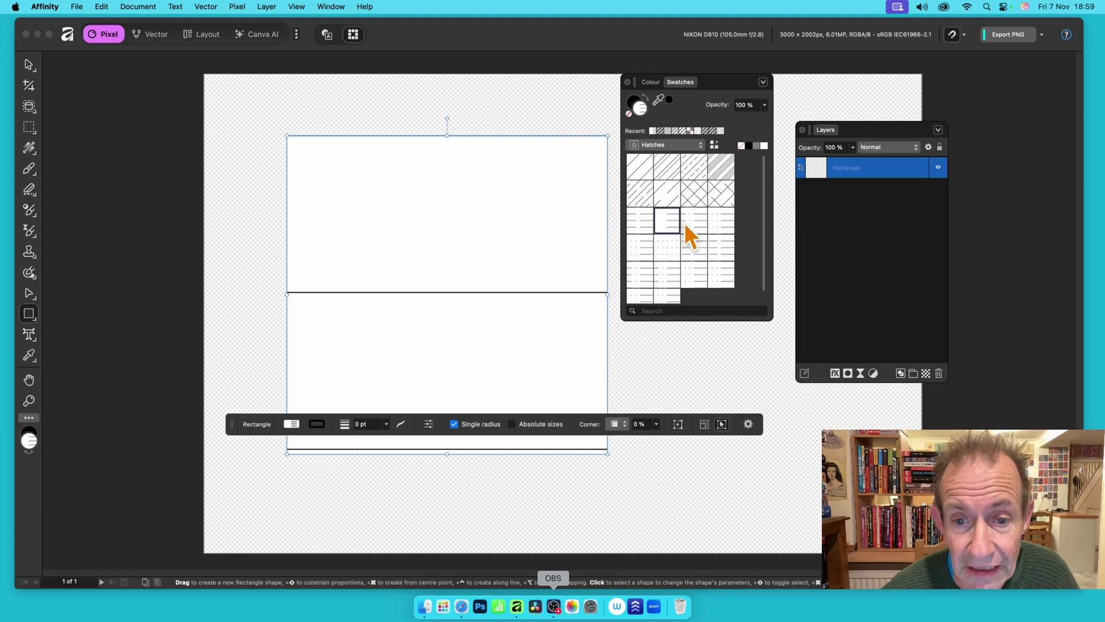
{"action": "left_click", "coordinate": [686, 222]}
{"action": "left_click", "coordinate": [671, 244]}
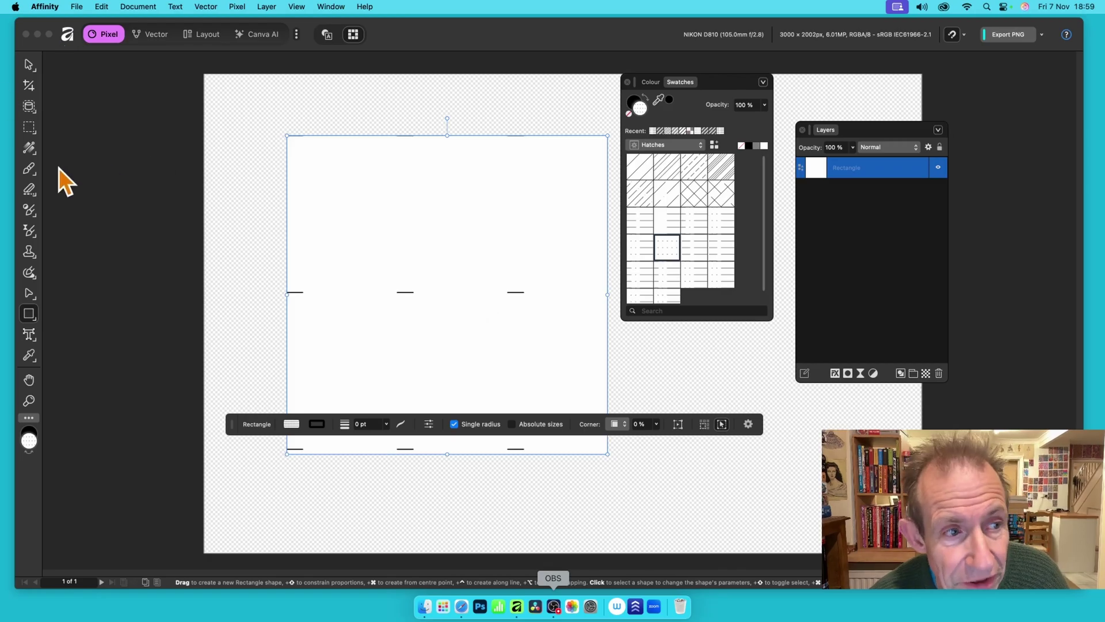
With the Fill Tool, toggle the context toolbar off and on to show 559% scale and 1 pt weight
{"action": "left_click", "coordinate": [34, 147]}
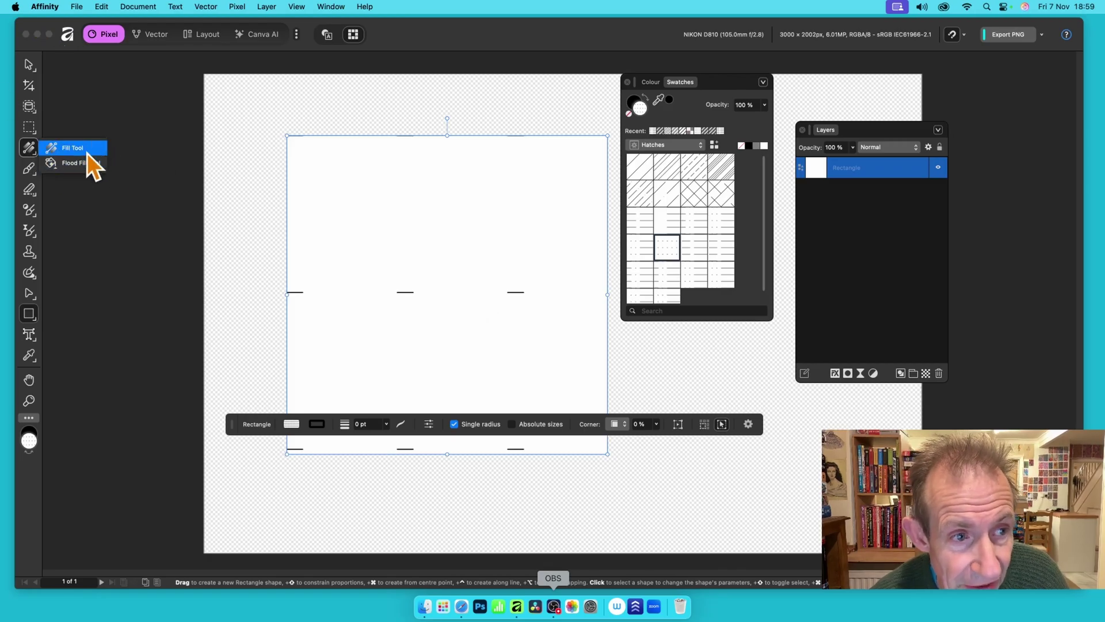
{"action": "left_click", "coordinate": [86, 151]}
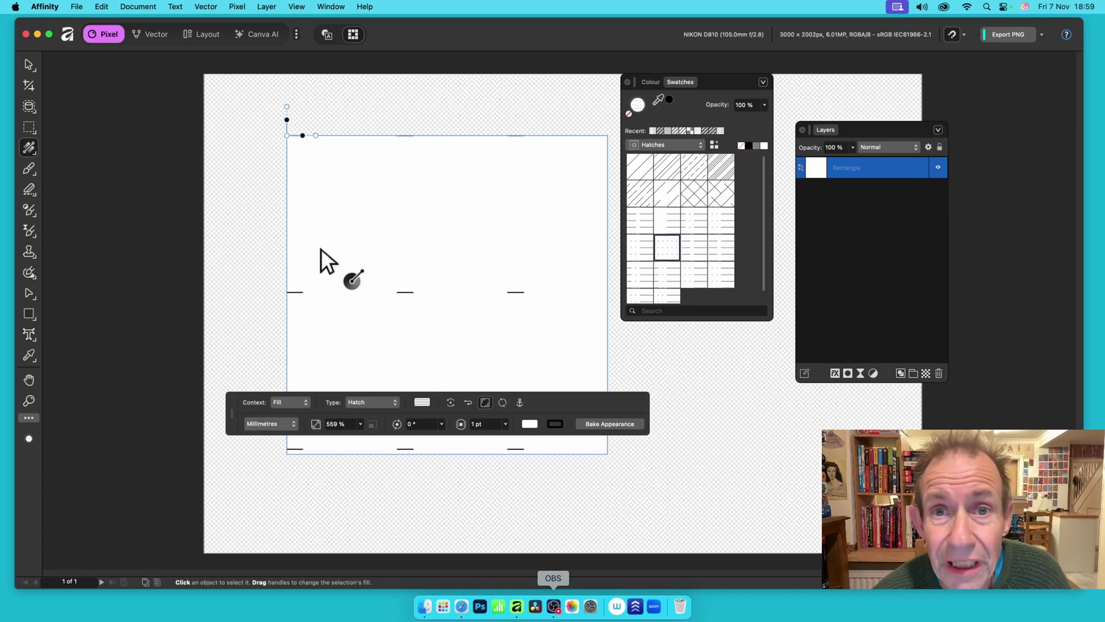
{"action": "left_click", "coordinate": [333, 6]}
{"action": "mouse_move", "coordinate": [311, 6]}
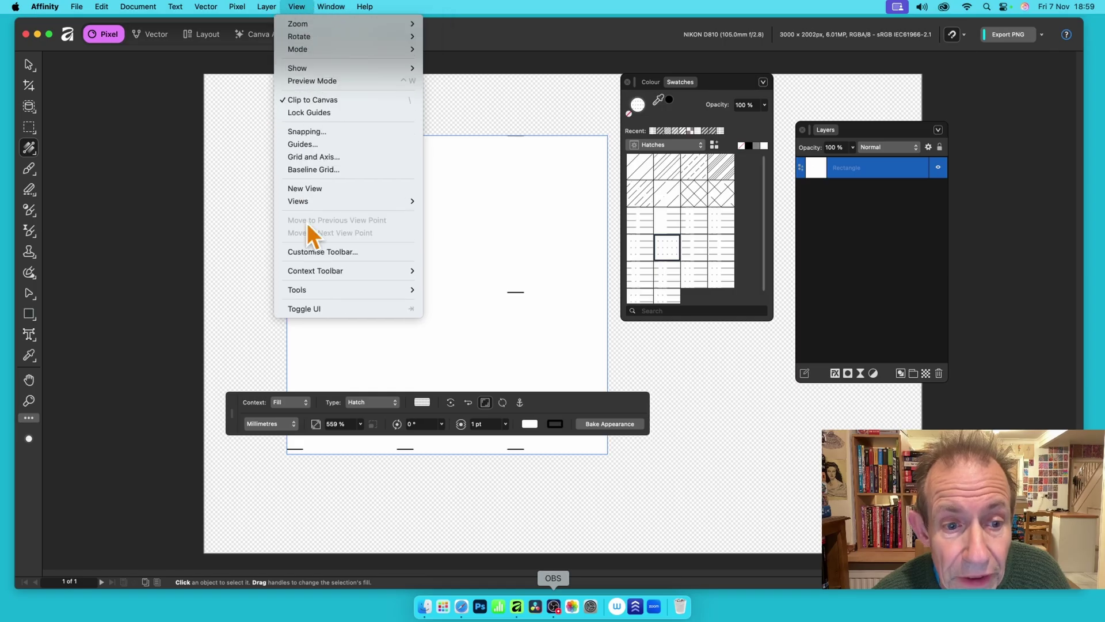
{"action": "mouse_move", "coordinate": [332, 273]}
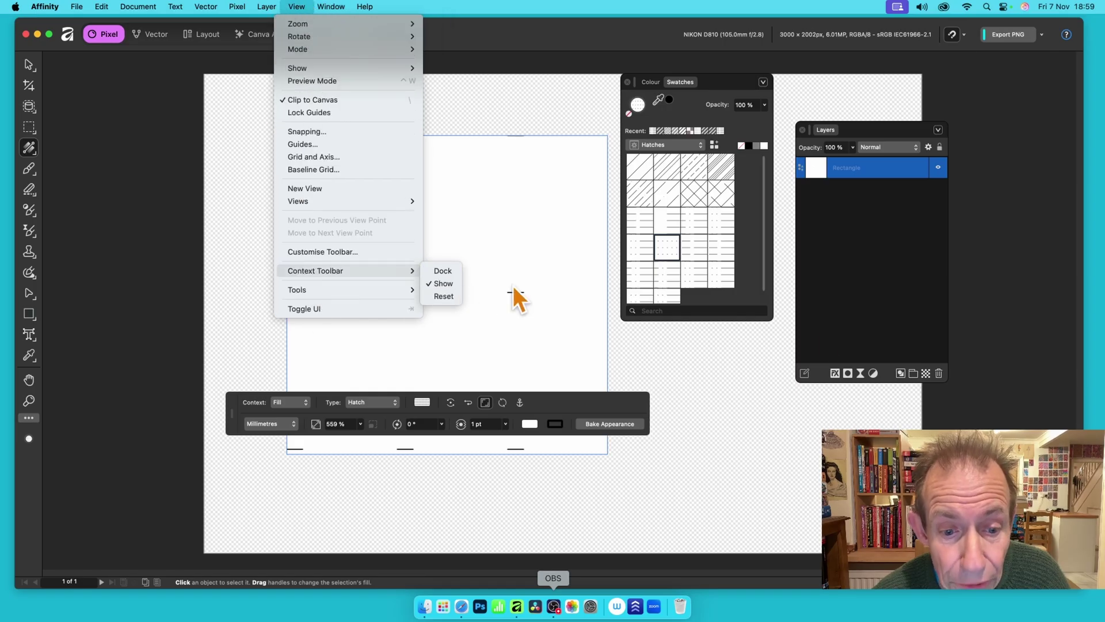
{"action": "left_click", "coordinate": [443, 284]}
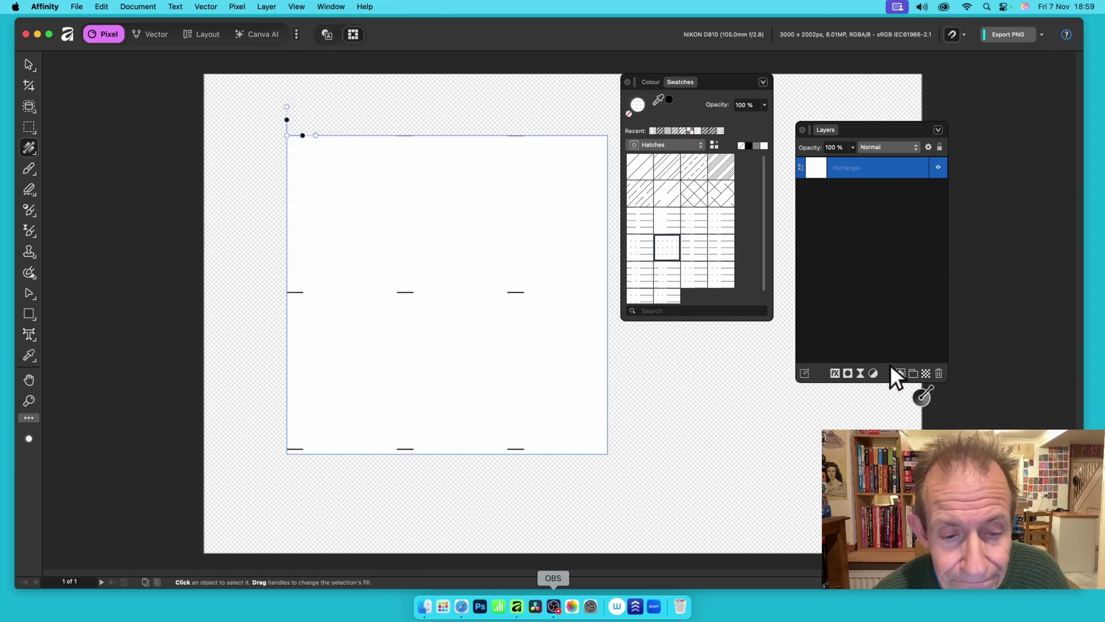
{"action": "left_click", "coordinate": [297, 7]}
{"action": "mouse_move", "coordinate": [382, 273]}
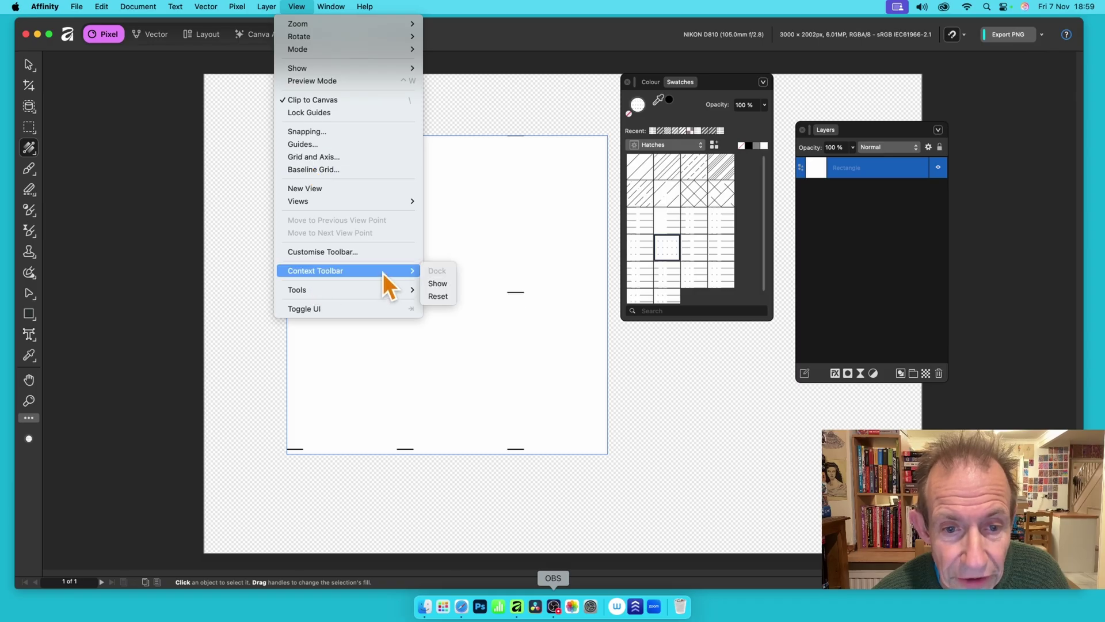
{"action": "left_click", "coordinate": [437, 284]}
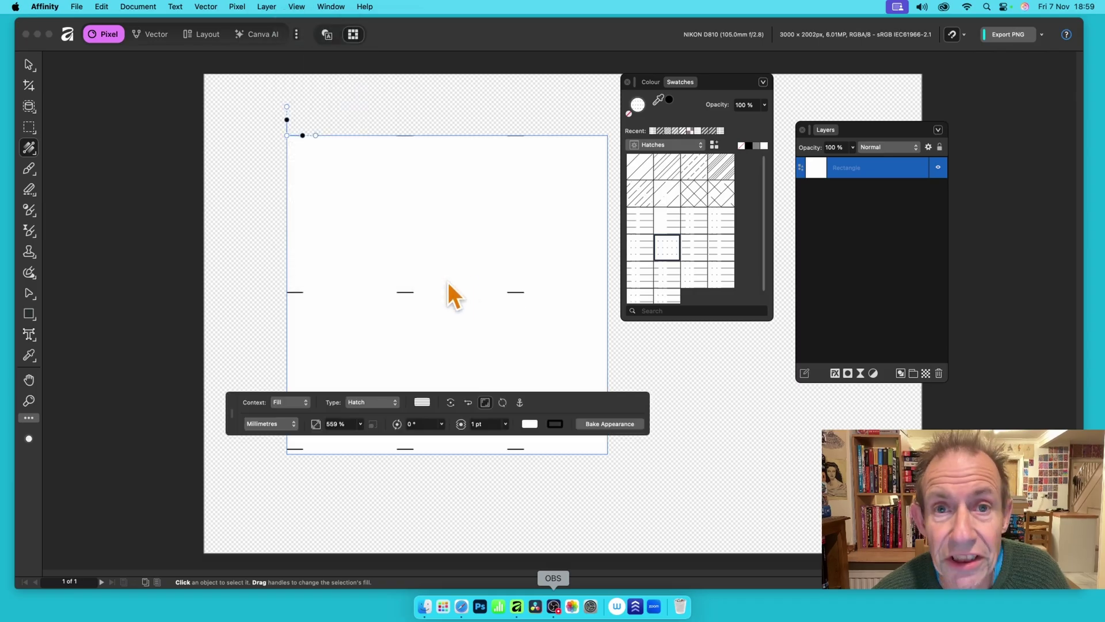
Set the rectangle's hatch scale to 59% for a fine, even dot grid
{"action": "left_click", "coordinate": [360, 424]}
{"action": "left_click_drag", "start_coordinate": [360, 437], "coordinate": [310, 439]}
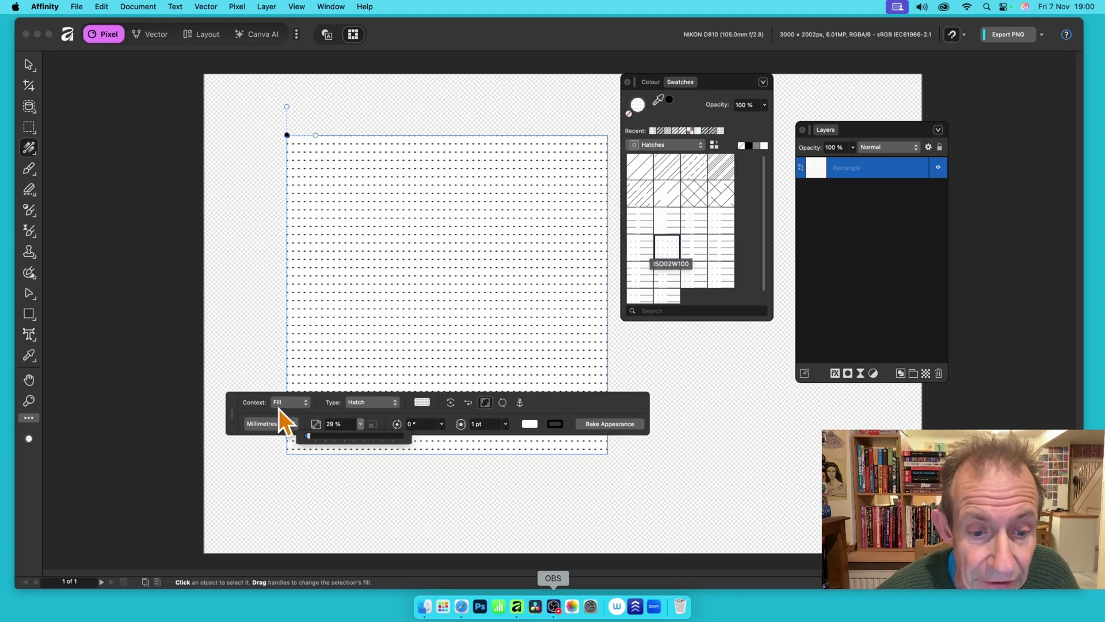
{"action": "left_click", "coordinate": [361, 424]}
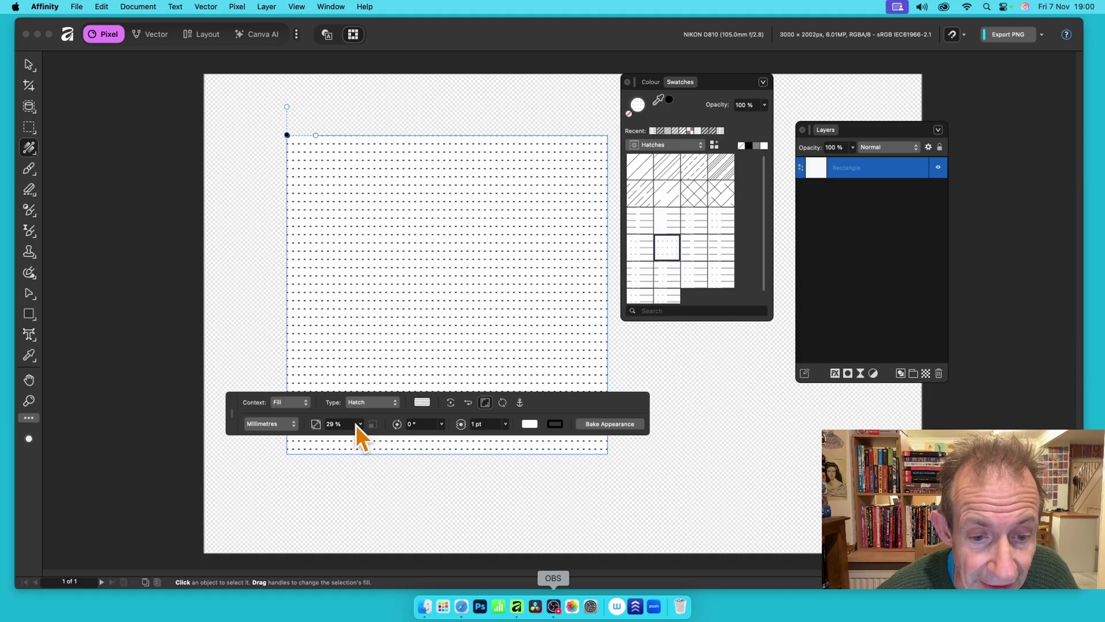
{"action": "left_click", "coordinate": [362, 427]}
{"action": "left_click_drag", "start_coordinate": [369, 437], "coordinate": [362, 436]}
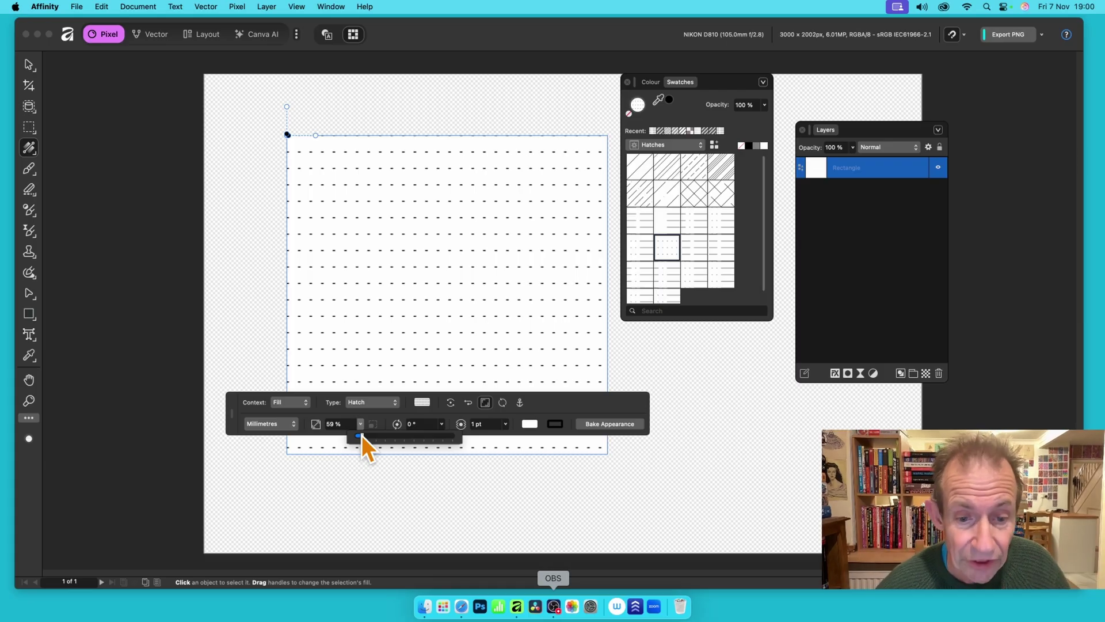
In the hatch pattern editor, reduce Line 1's spacing from 10 mm to 8.1 mm
{"action": "left_click", "coordinate": [422, 401]}
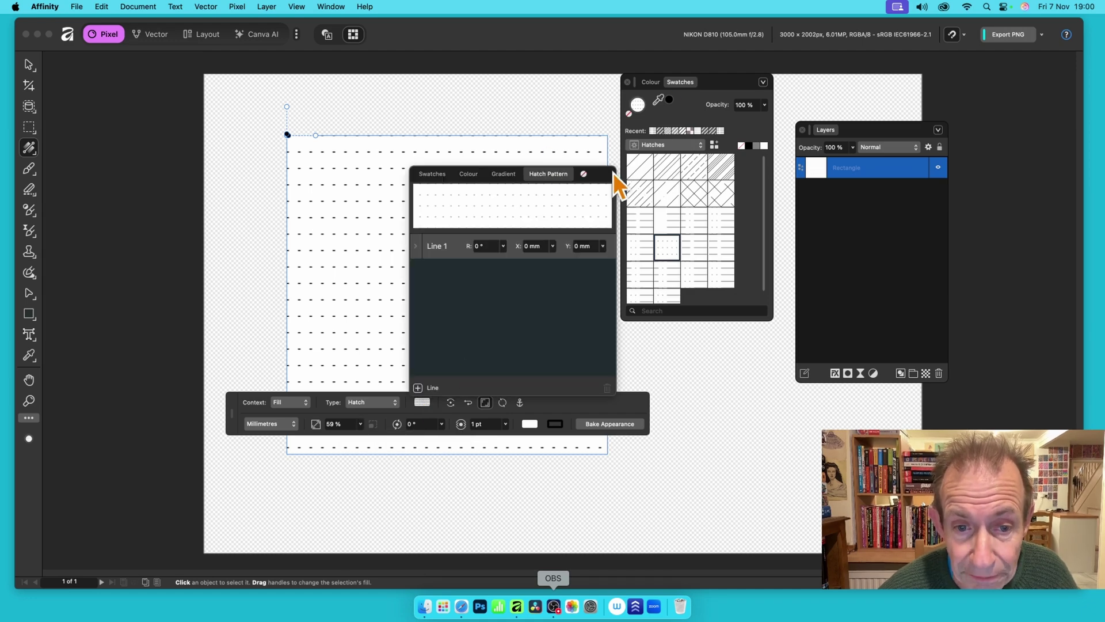
{"action": "left_click", "coordinate": [419, 243]}
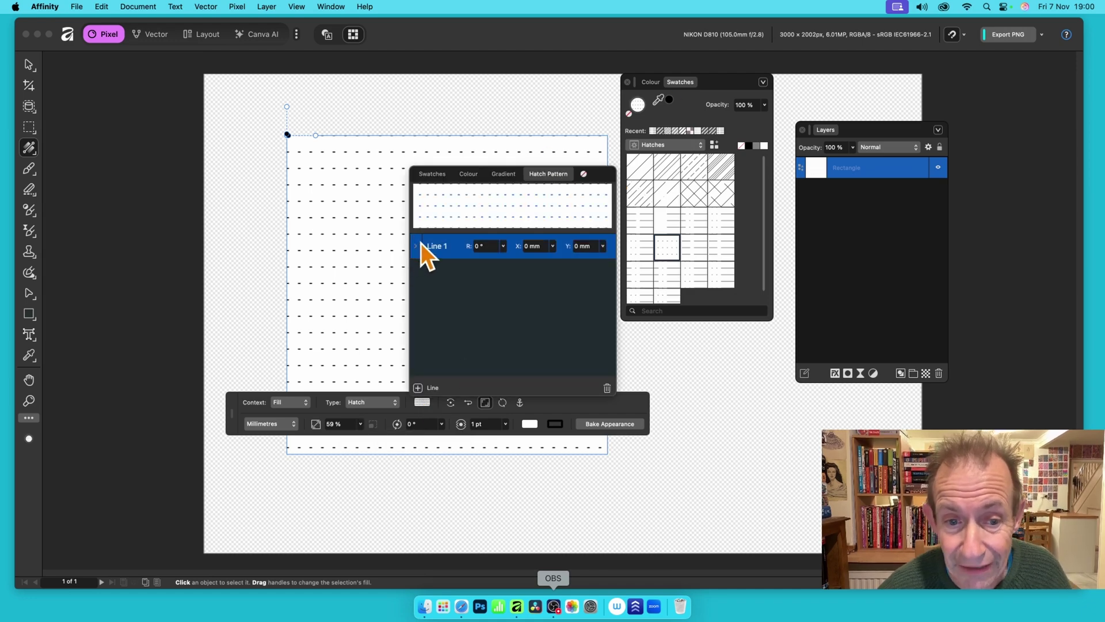
{"action": "left_click", "coordinate": [417, 247]}
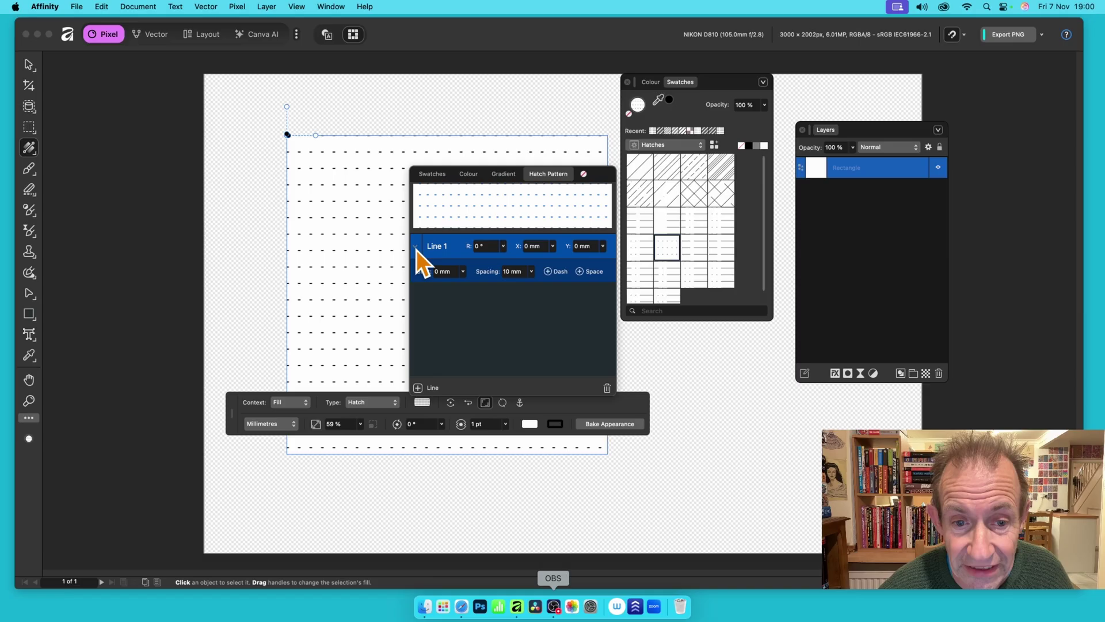
{"action": "left_click", "coordinate": [532, 271]}
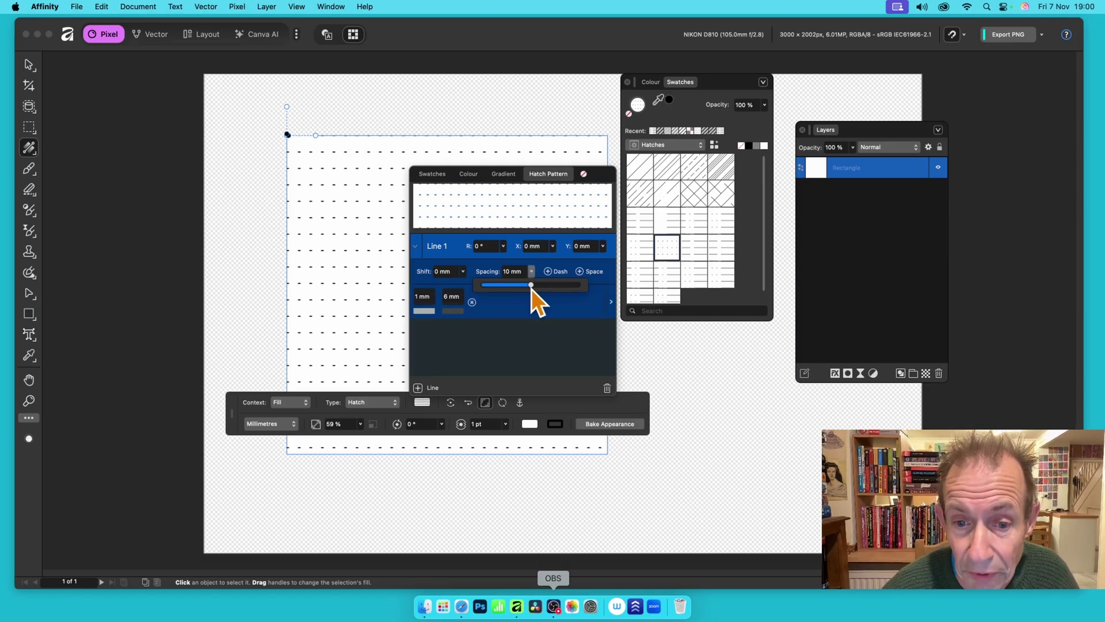
{"action": "mouse_move", "coordinate": [531, 289]}
{"action": "left_mouse_down"}
{"action": "mouse_move", "coordinate": [484, 288]}
{"action": "mouse_move", "coordinate": [513, 289]}
{"action": "left_mouse_up"}
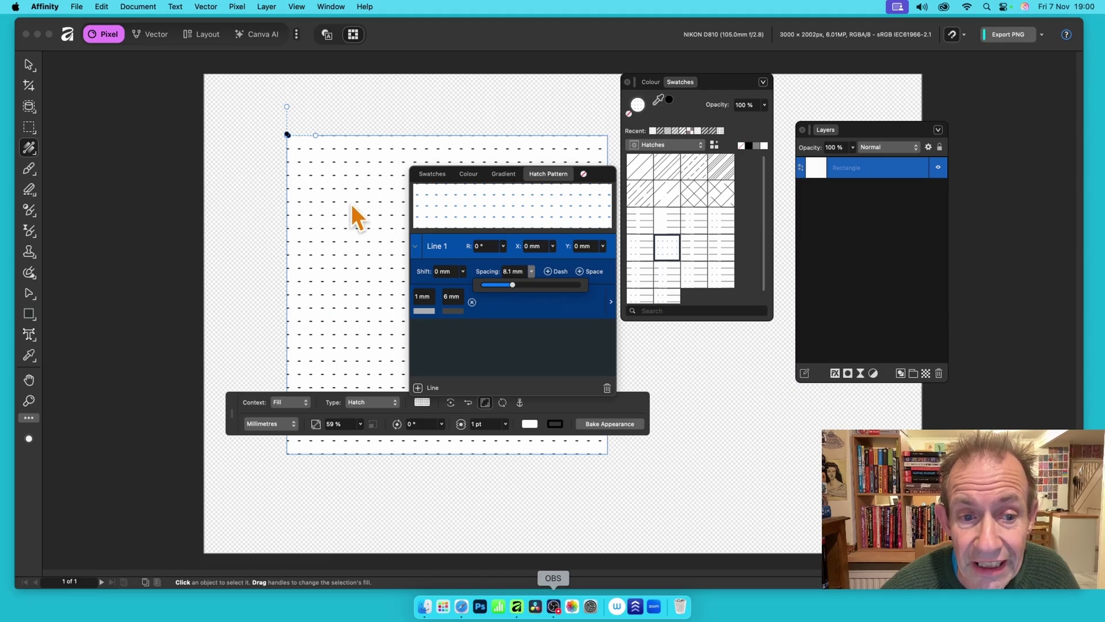
{"action": "left_click", "coordinate": [426, 297]}
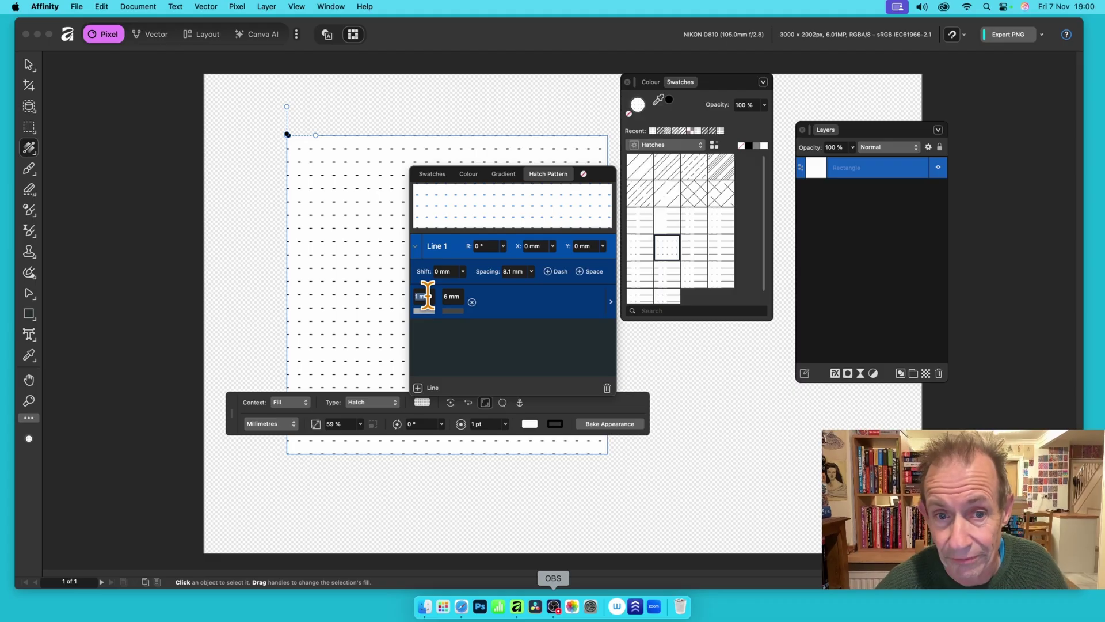
Apply the horizontal dash-and-dot hatch swatch from the Hatches palette to the rectangle
{"action": "left_click", "coordinate": [701, 246]}
{"action": "left_click", "coordinate": [720, 247]}
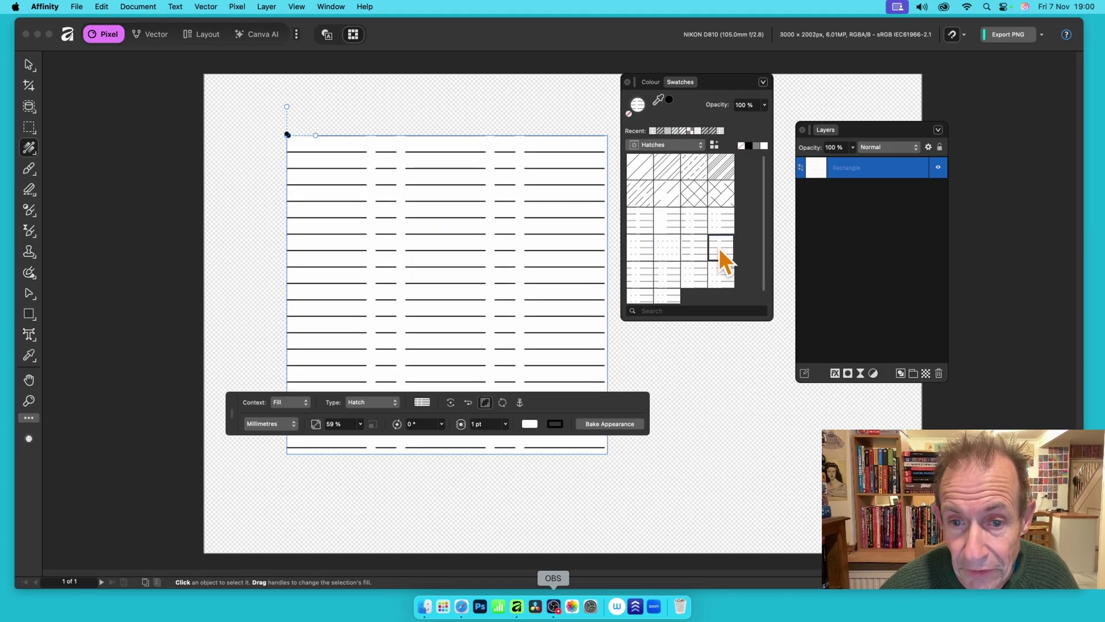
{"action": "left_click", "coordinate": [720, 272]}
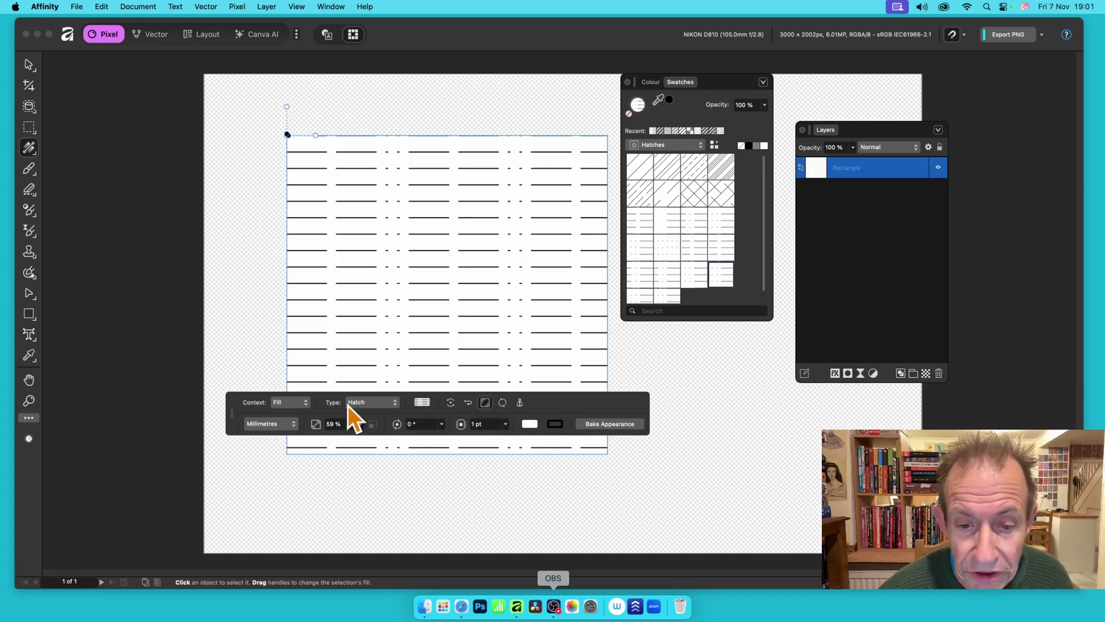
{"action": "left_click", "coordinate": [31, 151]}
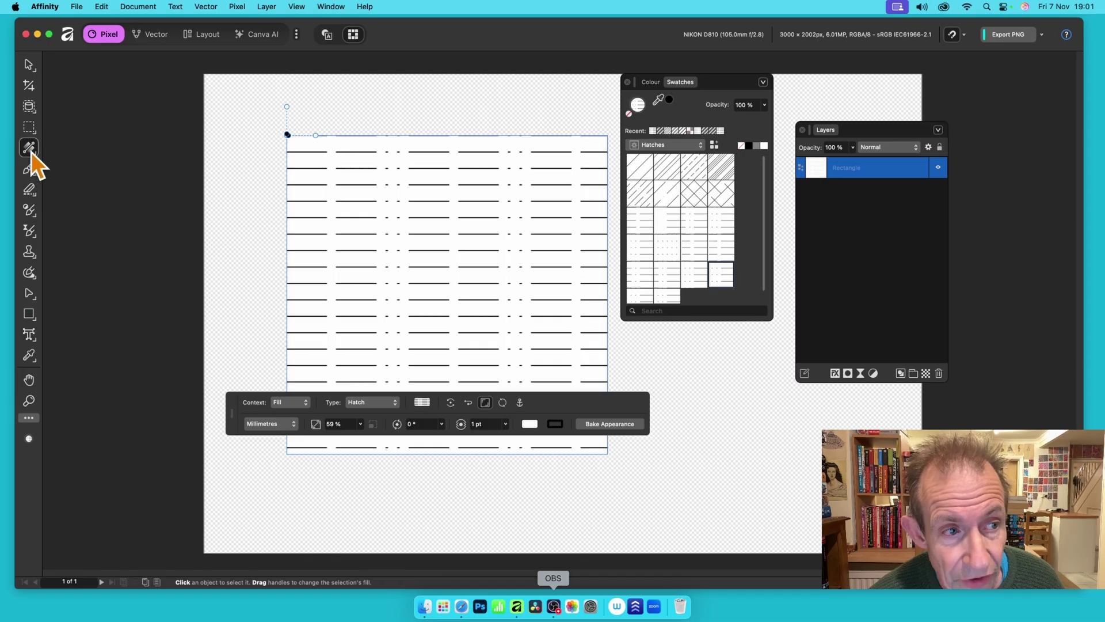
Set the hatch background colour to red and the hatch line colour to blue
{"action": "left_click", "coordinate": [529, 423]}
{"action": "left_click", "coordinate": [629, 267]}
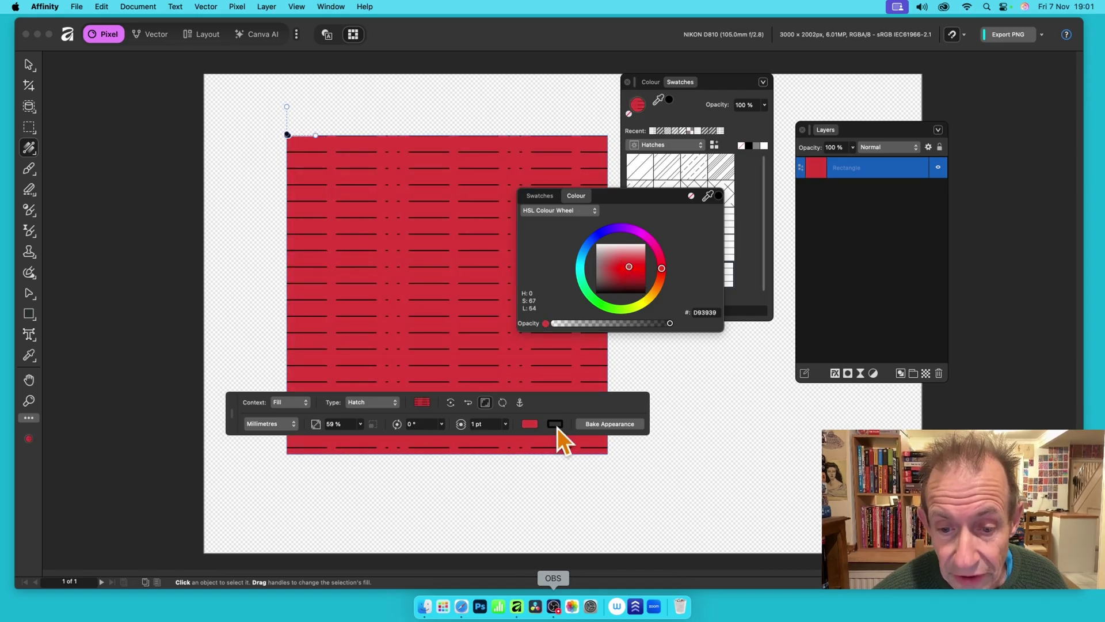
{"action": "left_click", "coordinate": [556, 426]}
{"action": "left_click", "coordinate": [625, 240]}
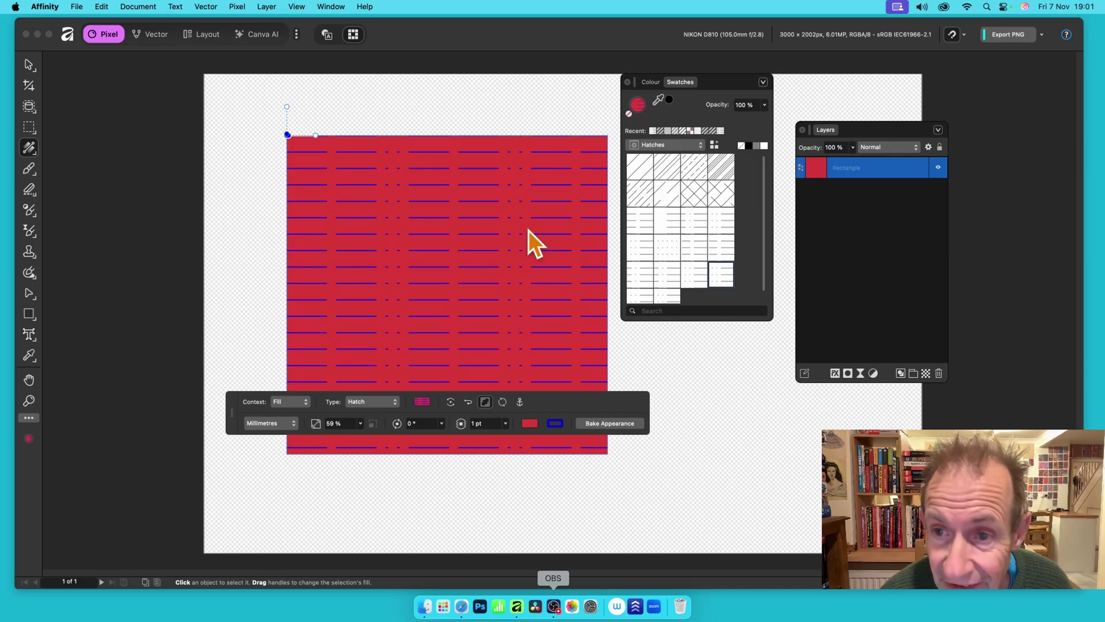
Add the red-and-blue dash-dot hatch to the Hatches palette as a new swatch
{"action": "left_click", "coordinate": [29, 63]}
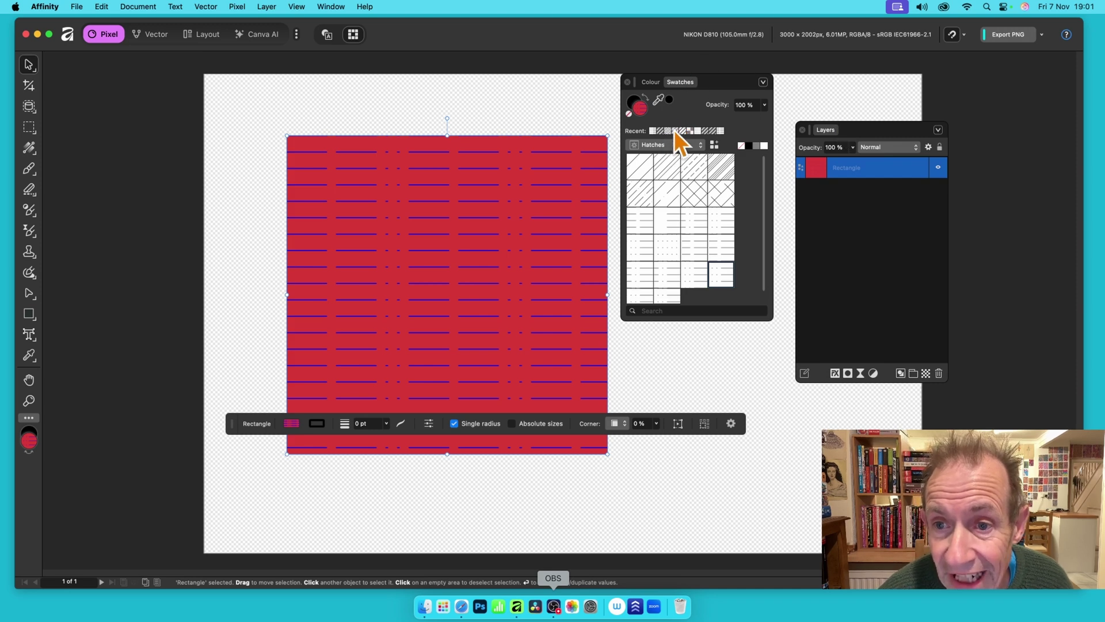
{"action": "left_click", "coordinate": [714, 144]}
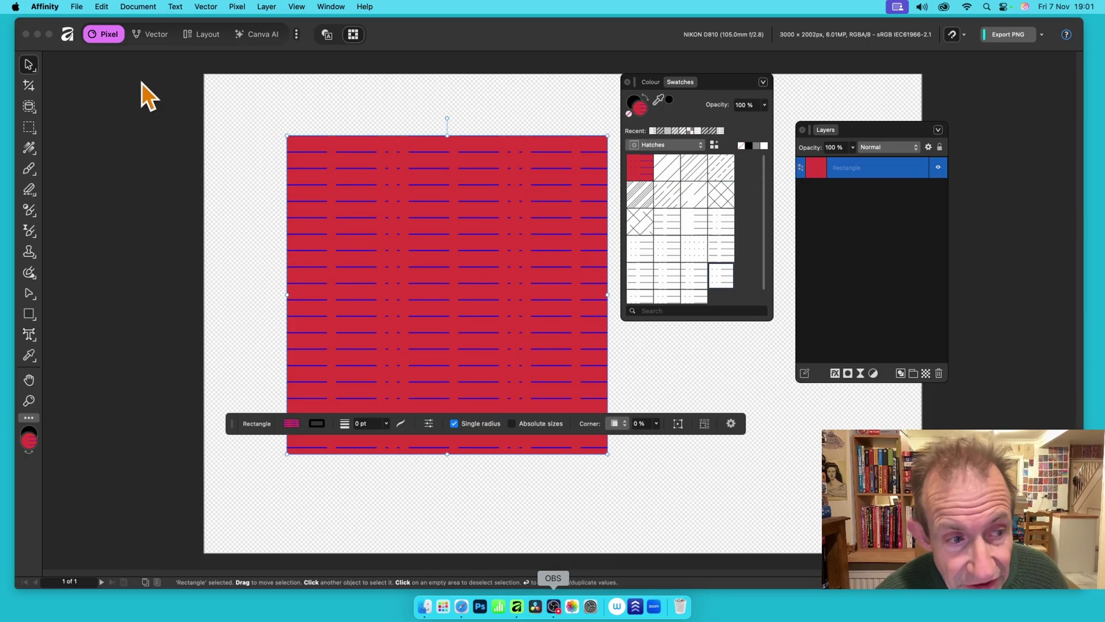
Set the hatch background colour to None and the blue line weight to 7 pt
{"action": "left_click_drag", "start_coordinate": [29, 147], "coordinate": [88, 153]}
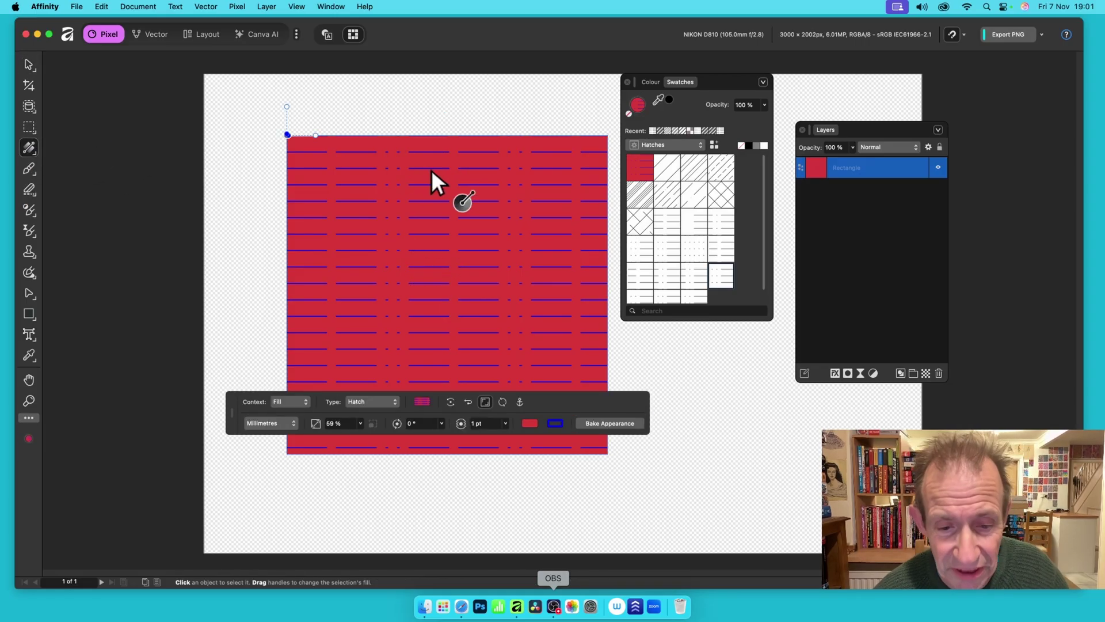
{"action": "left_click", "coordinate": [530, 423]}
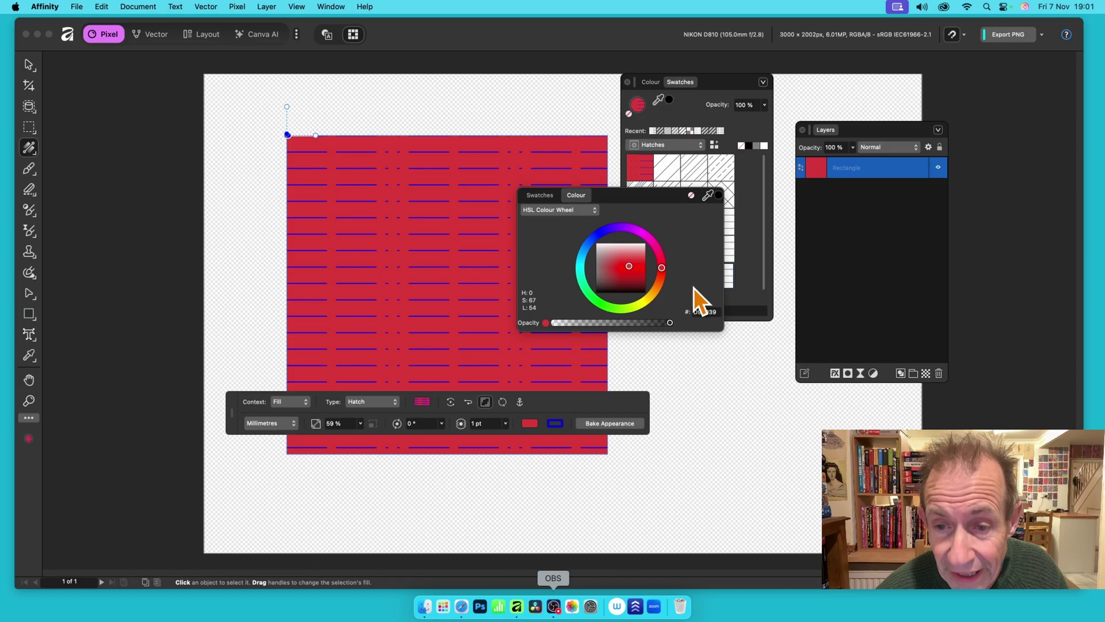
{"action": "left_click", "coordinate": [692, 195]}
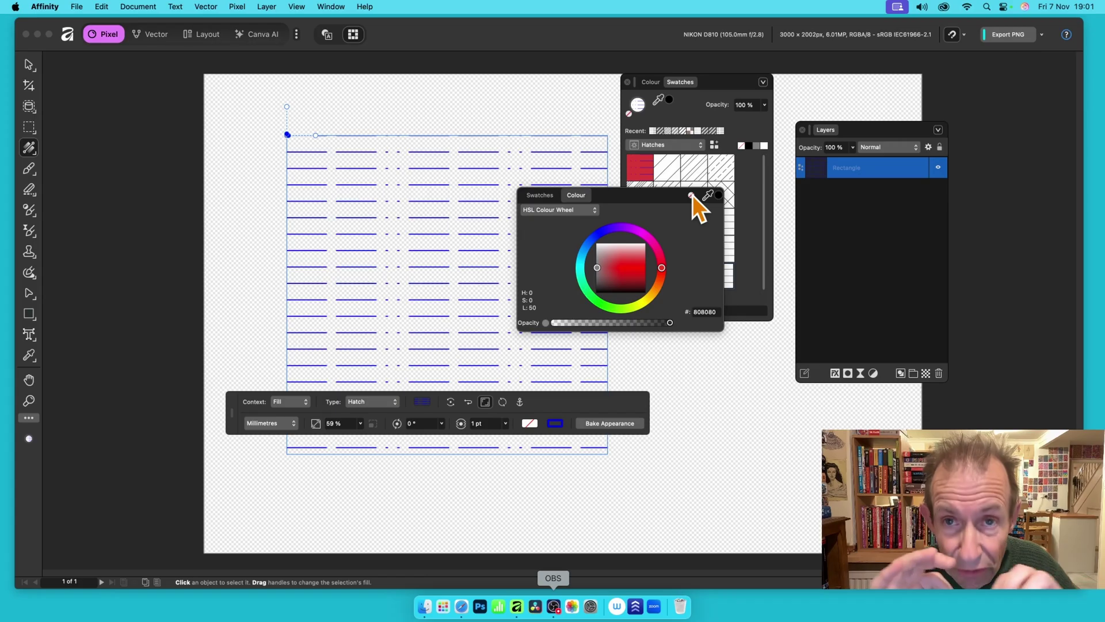
{"action": "left_click", "coordinate": [575, 403]}
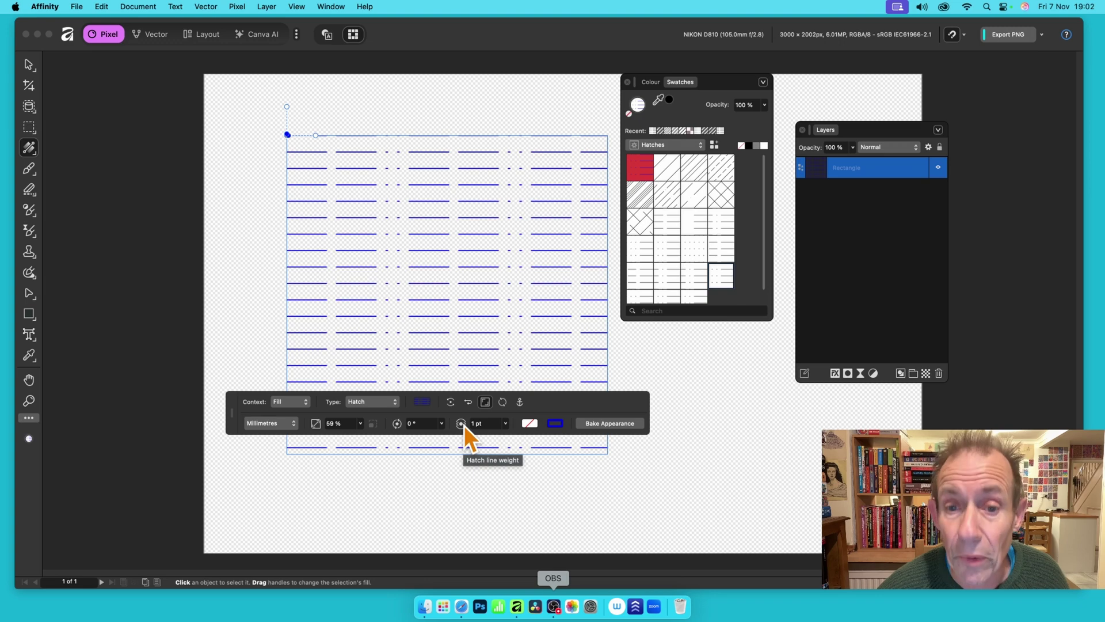
{"action": "left_click", "coordinate": [506, 423]}
{"action": "left_click_drag", "start_coordinate": [505, 435], "coordinate": [519, 438]}
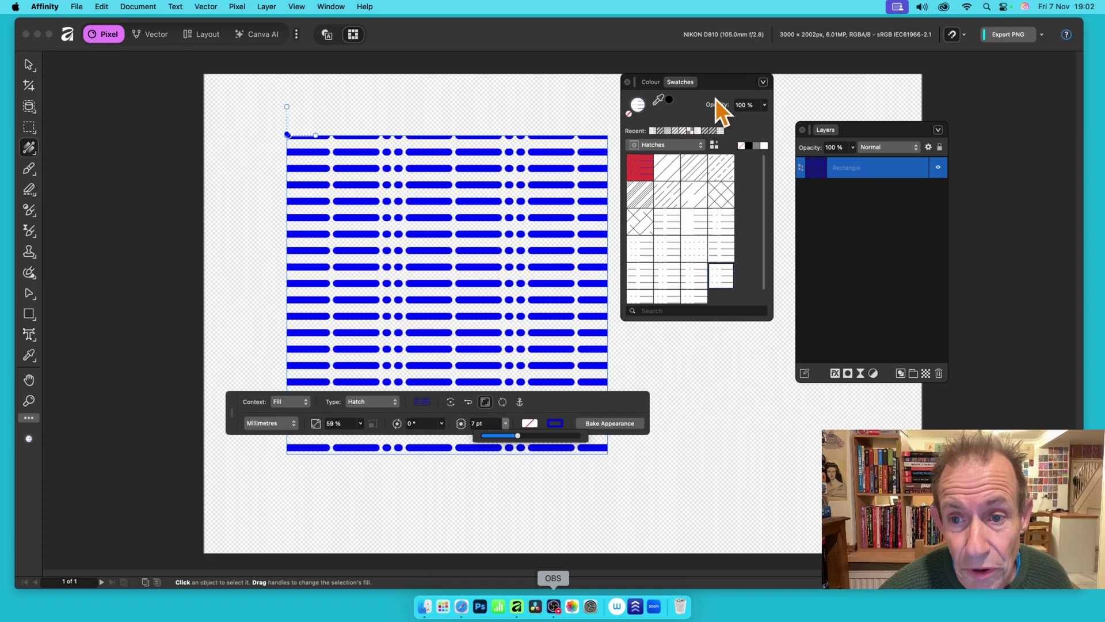
Save the thick blue hatch as a swatch, then apply the red and a diagonal hatch swatch
{"action": "left_click", "coordinate": [29, 65]}
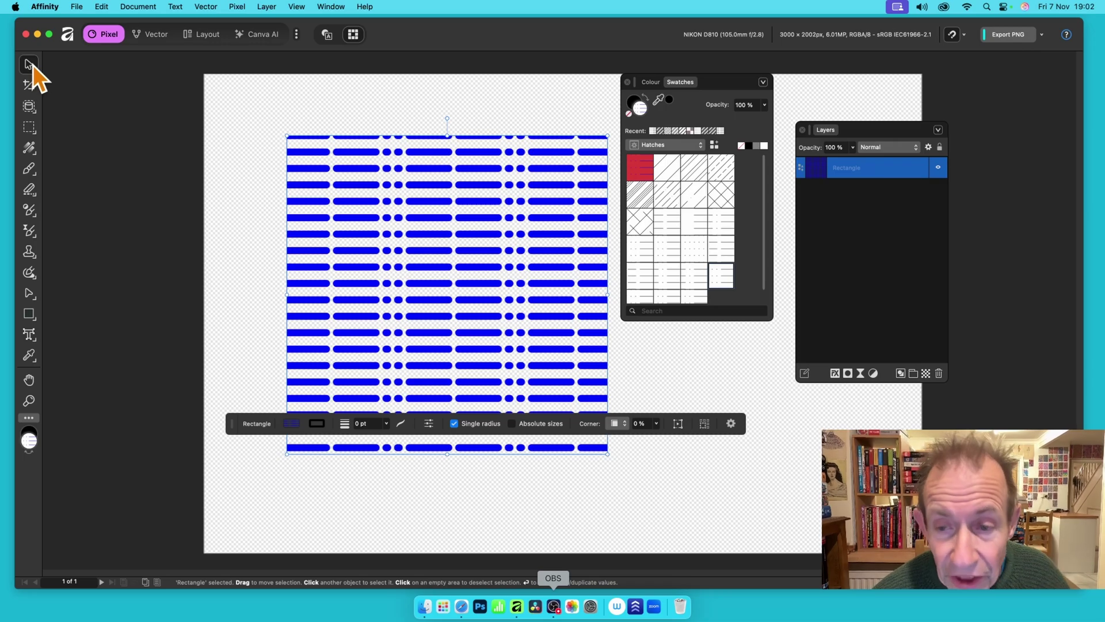
{"action": "left_click", "coordinate": [716, 145]}
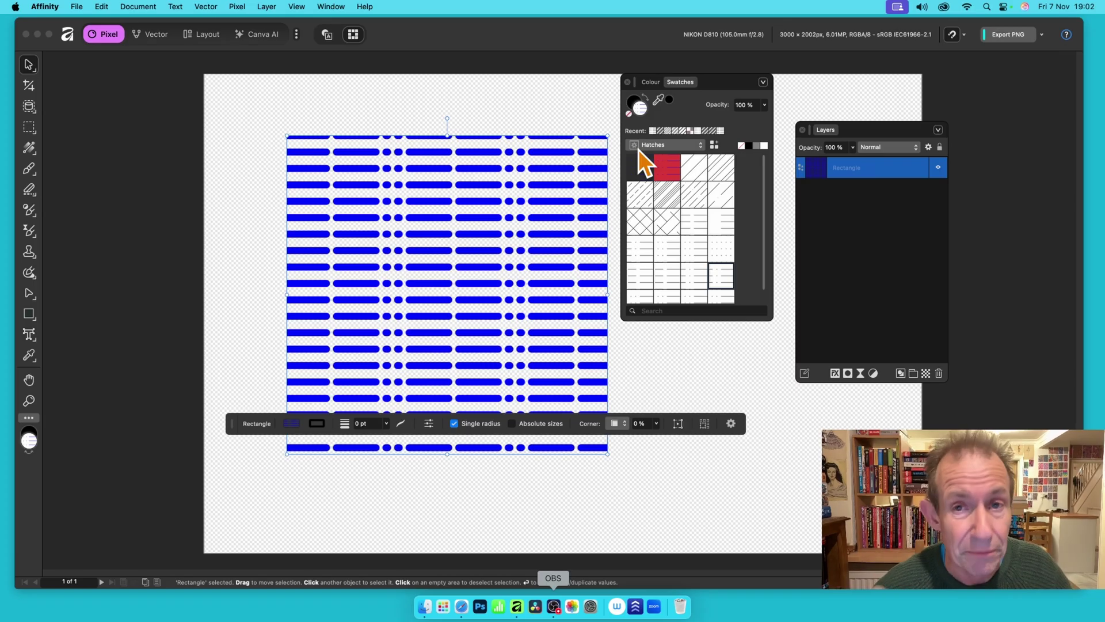
{"action": "left_click", "coordinate": [667, 170]}
{"action": "left_click", "coordinate": [692, 167]}
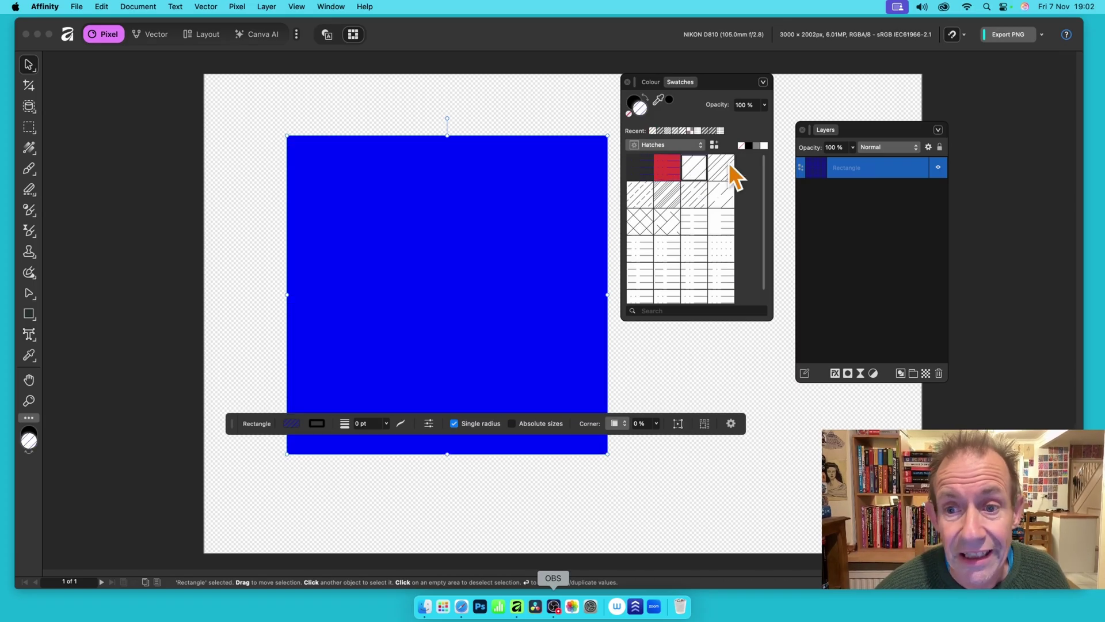
Try several hatch swatches, finishing on the blue horizontal dashed-line swatch in row 3
{"action": "left_click", "coordinate": [640, 170]}
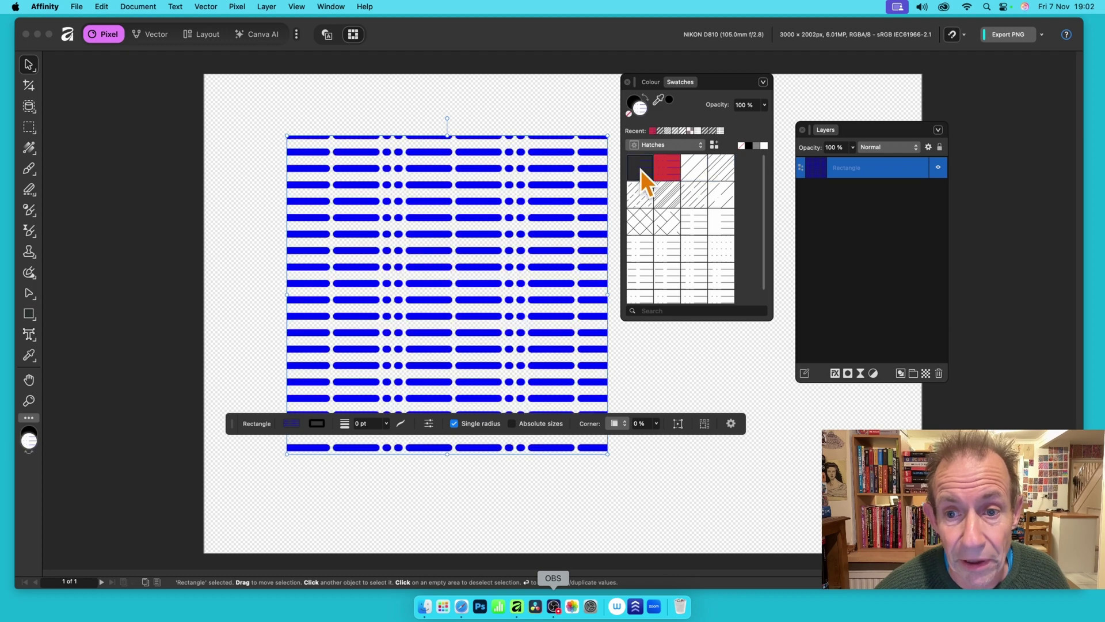
{"action": "left_click", "coordinate": [642, 195]}
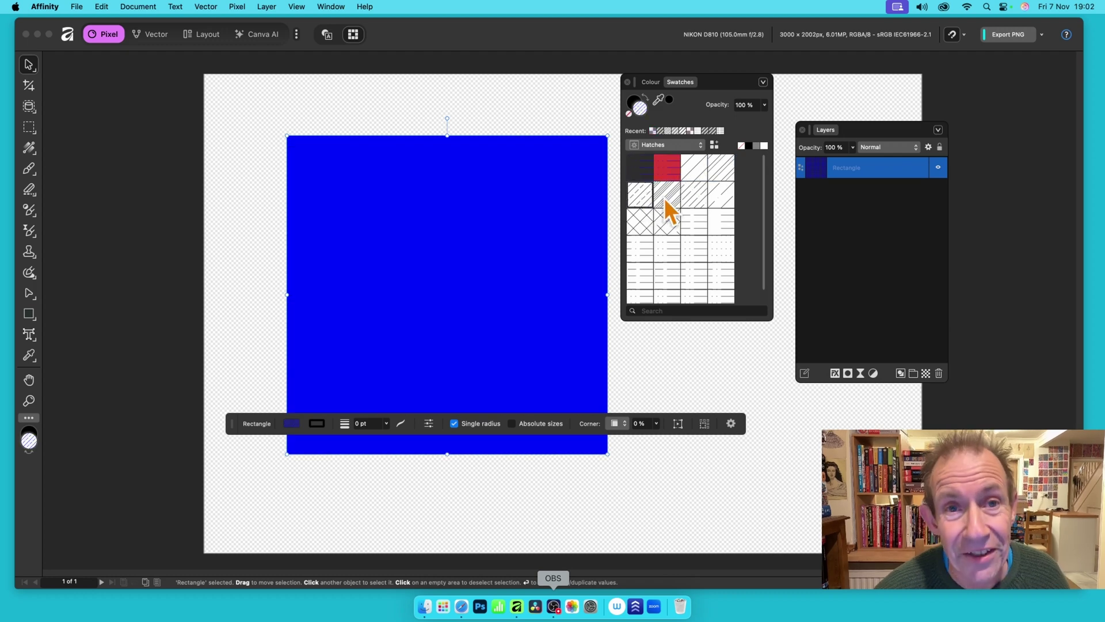
{"action": "left_click", "coordinate": [666, 198]}
{"action": "left_click", "coordinate": [717, 196]}
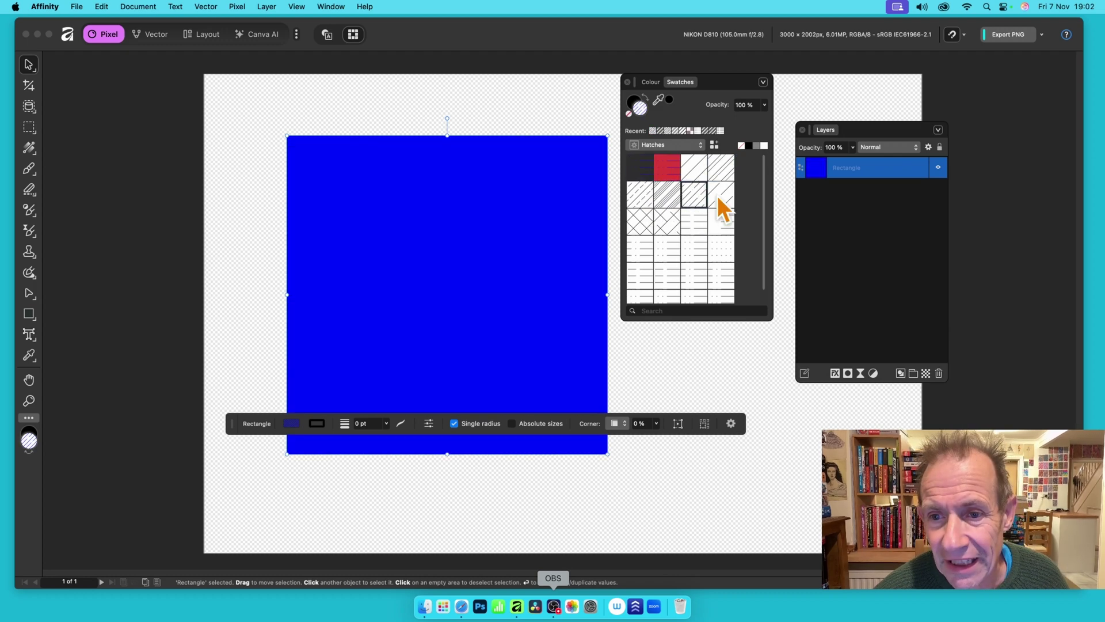
{"action": "left_click", "coordinate": [33, 148]}
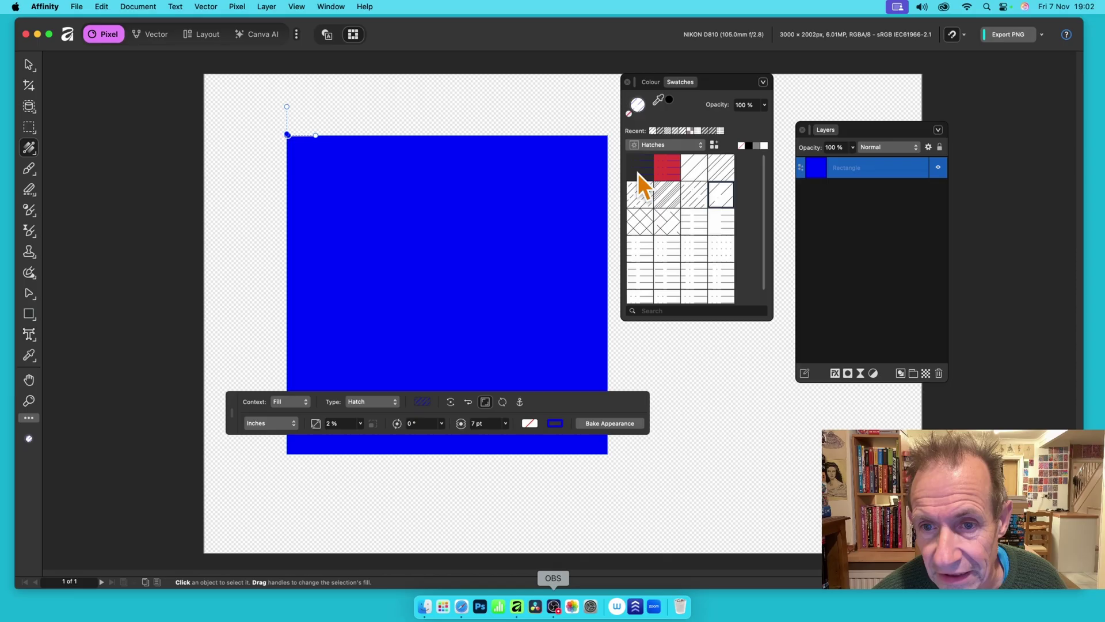
{"action": "left_click", "coordinate": [691, 196]}
{"action": "left_click", "coordinate": [667, 225]}
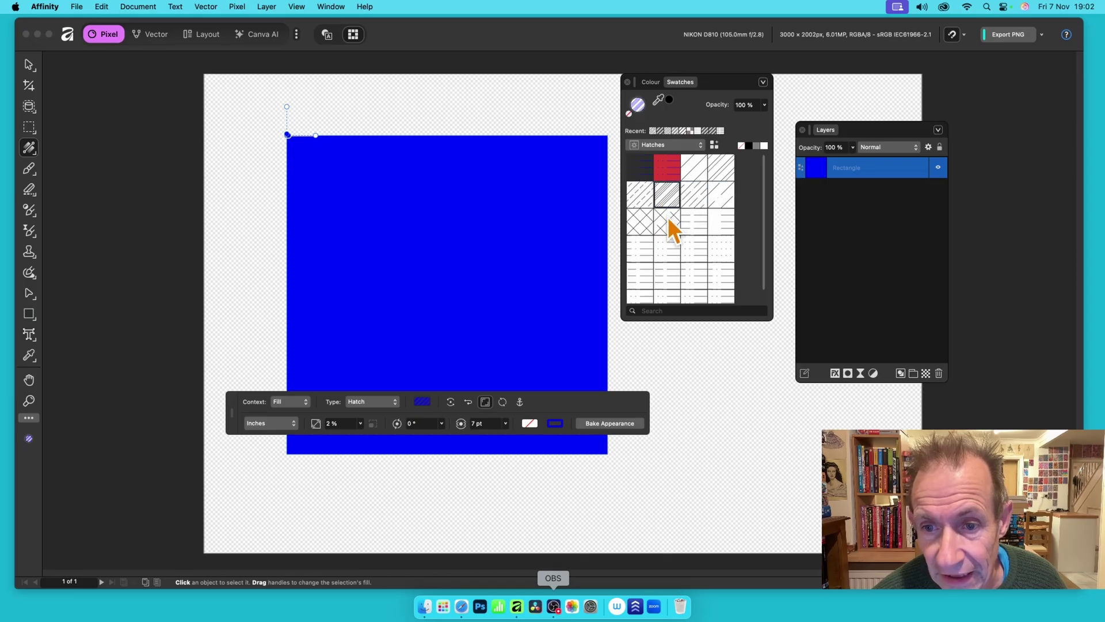
{"action": "left_click", "coordinate": [701, 233]}
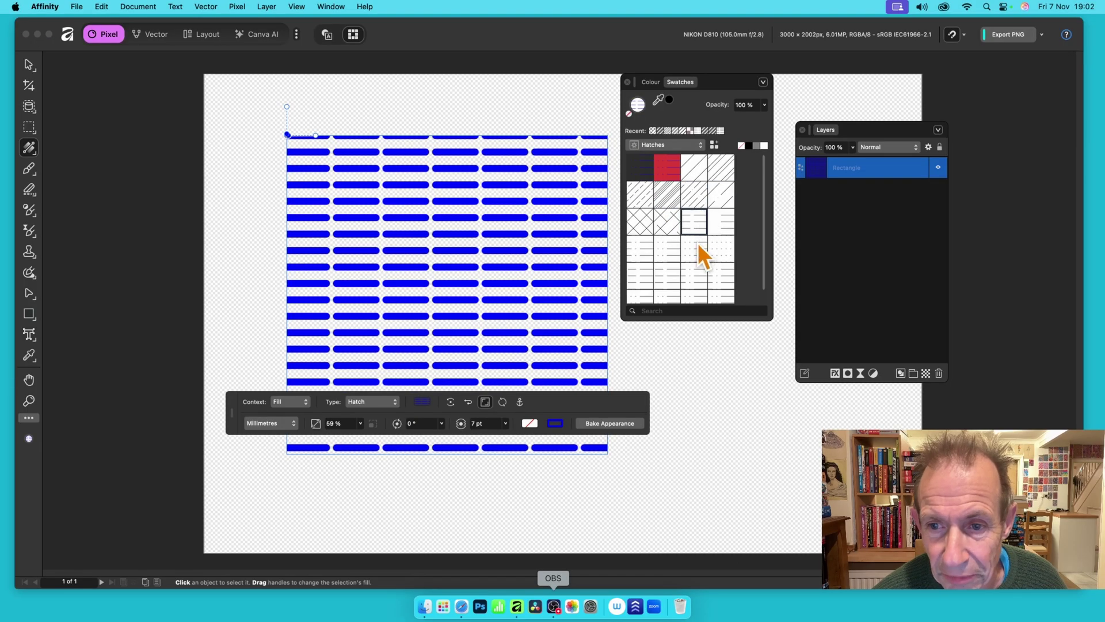
{"action": "left_click", "coordinate": [698, 242]}
{"action": "left_click", "coordinate": [667, 252]}
{"action": "left_click", "coordinate": [645, 220]}
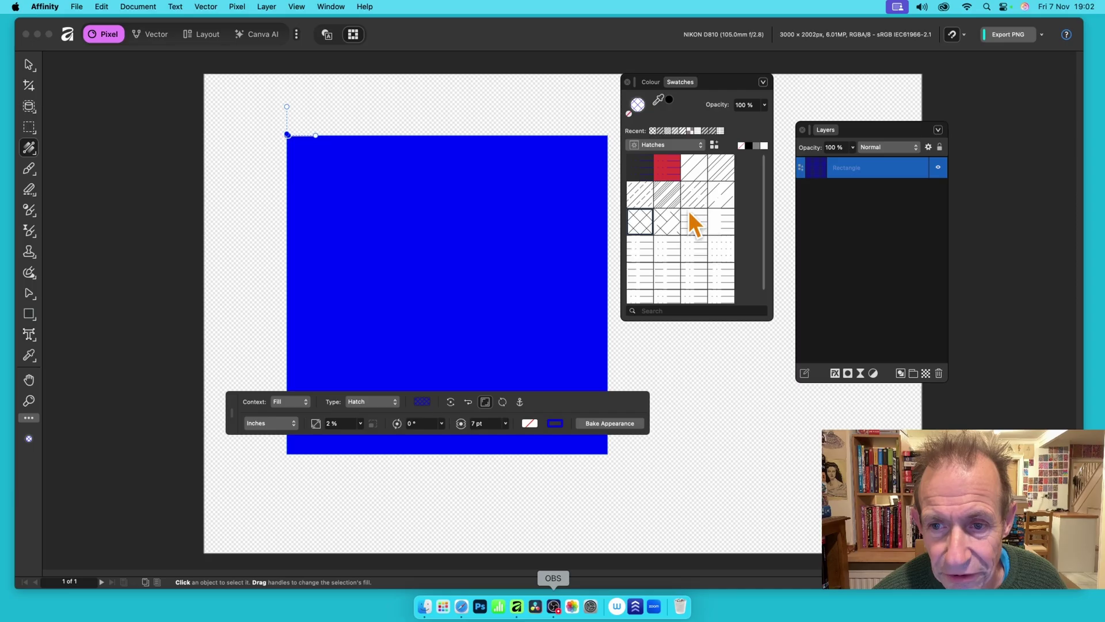
{"action": "left_click", "coordinate": [690, 214]}
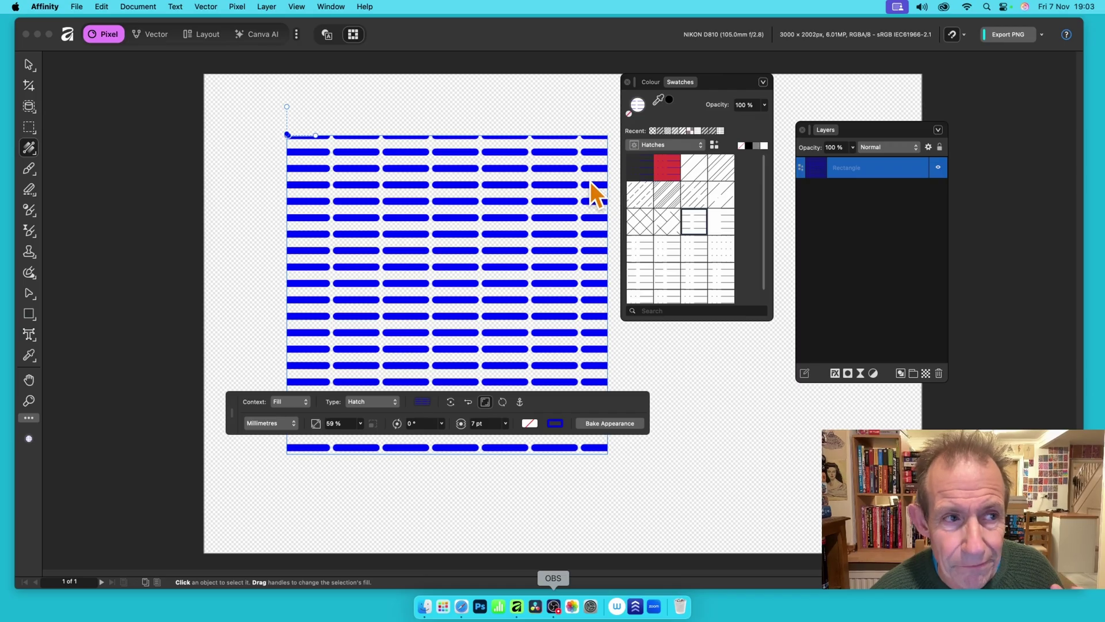
Nudge the rectangle to a new position and give it a thick 30 pt black outline
{"action": "left_click", "coordinate": [29, 65]}
{"action": "mouse_move", "coordinate": [403, 219]}
{"action": "left_mouse_down"}
{"action": "mouse_move", "coordinate": [394, 251]}
{"action": "mouse_move", "coordinate": [403, 209]}
{"action": "mouse_move", "coordinate": [387, 193]}
{"action": "mouse_move", "coordinate": [407, 178]}
{"action": "mouse_move", "coordinate": [387, 191]}
{"action": "left_mouse_up"}
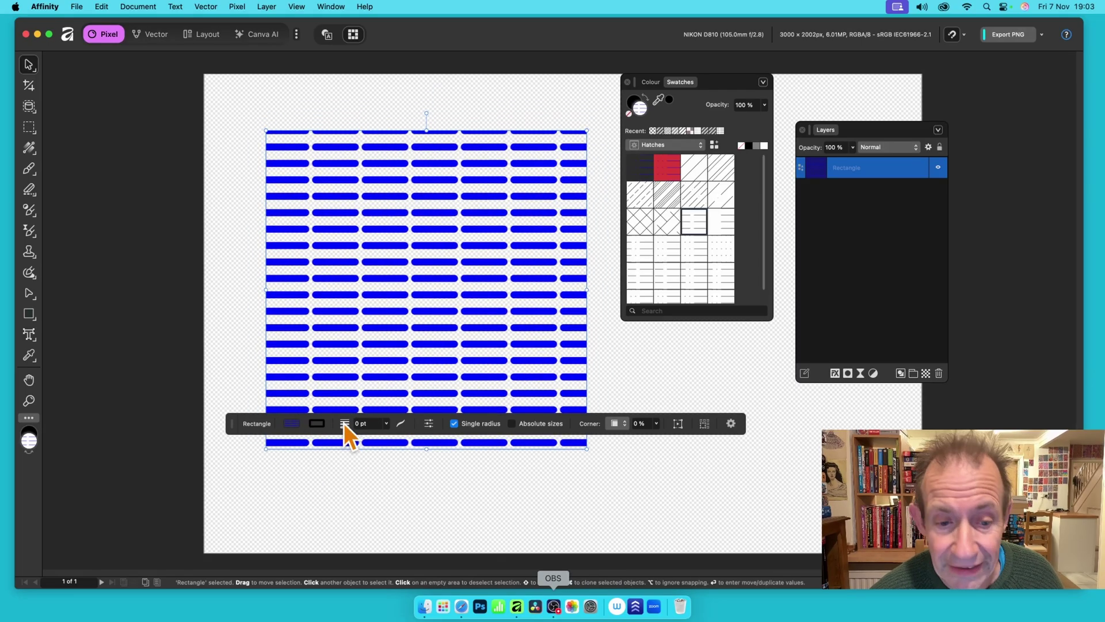
{"action": "left_click", "coordinate": [386, 424]}
{"action": "left_click_drag", "start_coordinate": [386, 437], "coordinate": [450, 437]}
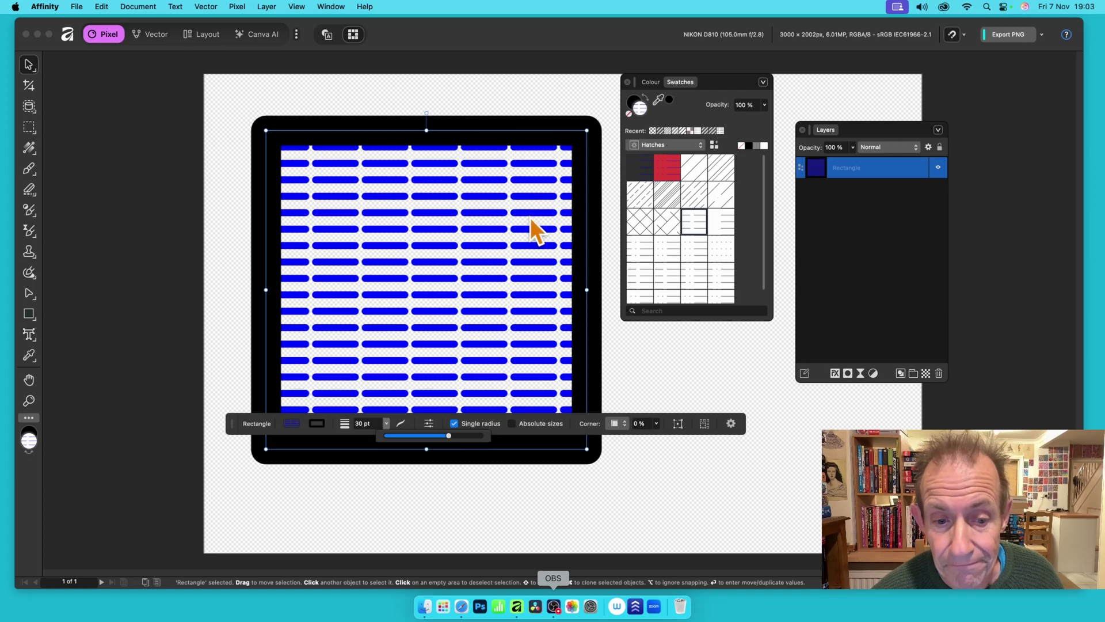
Inspect the outline's Hatch Pattern settings in the stroke popup, then close it
{"action": "left_click", "coordinate": [317, 429]}
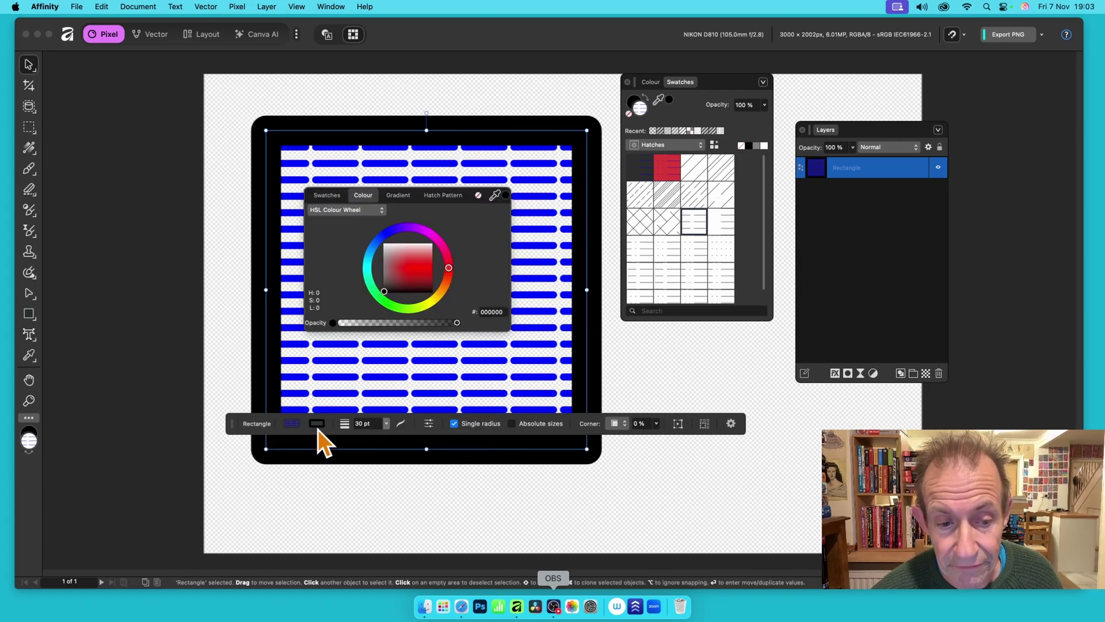
{"action": "left_click", "coordinate": [451, 195]}
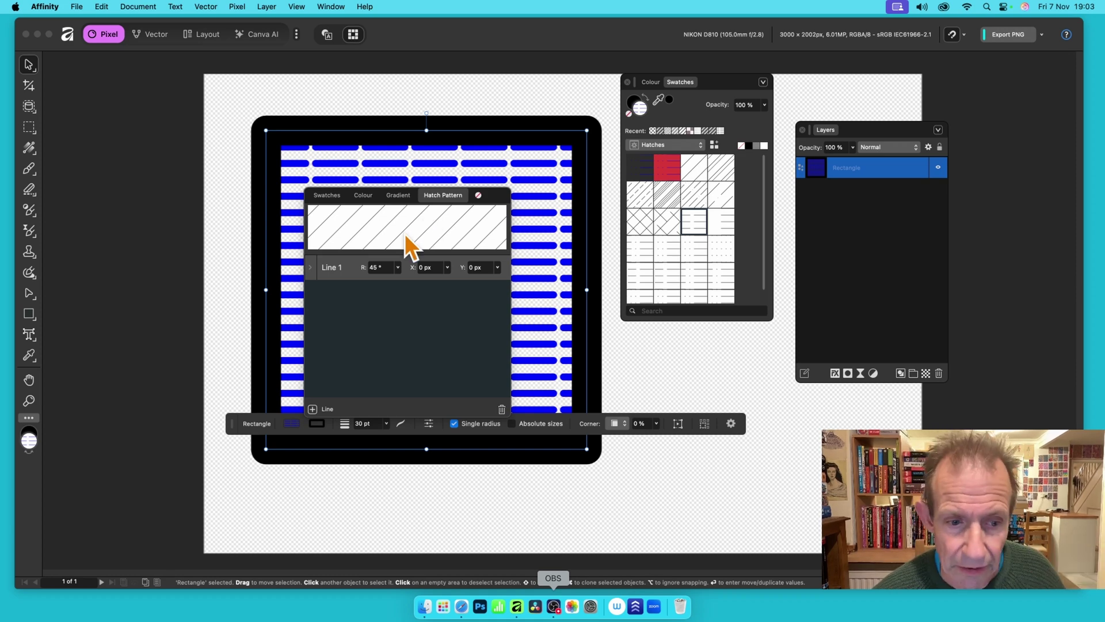
{"action": "left_click", "coordinate": [328, 432]}
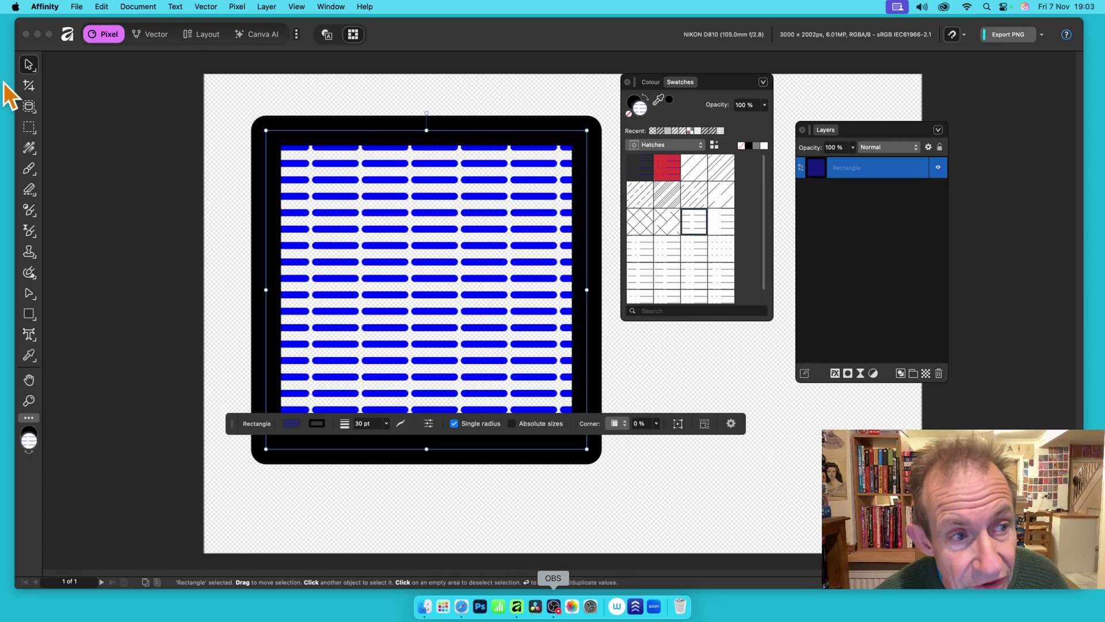
Switch the Fill tool's context from the fill to the rectangle's stroke
{"action": "left_click", "coordinate": [33, 148]}
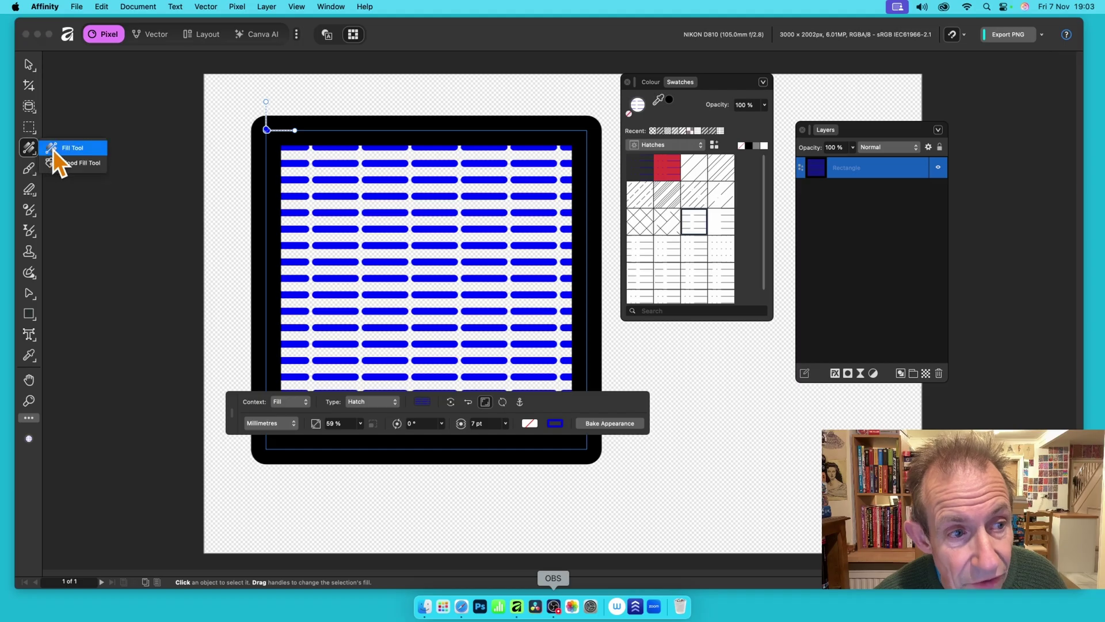
{"action": "left_click", "coordinate": [74, 150]}
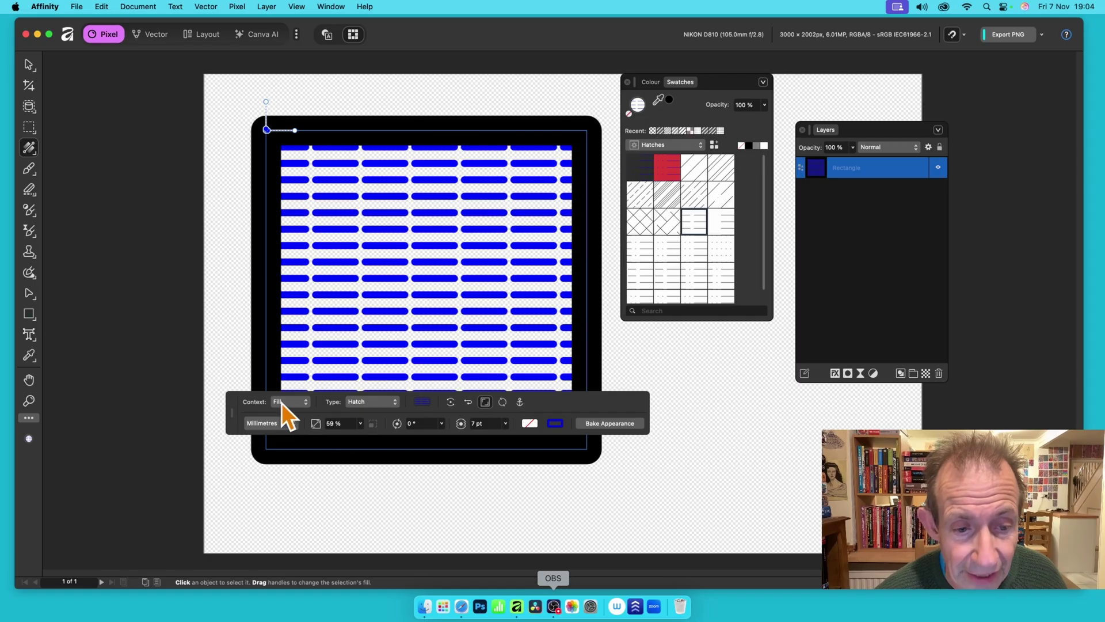
{"action": "left_click", "coordinate": [299, 402]}
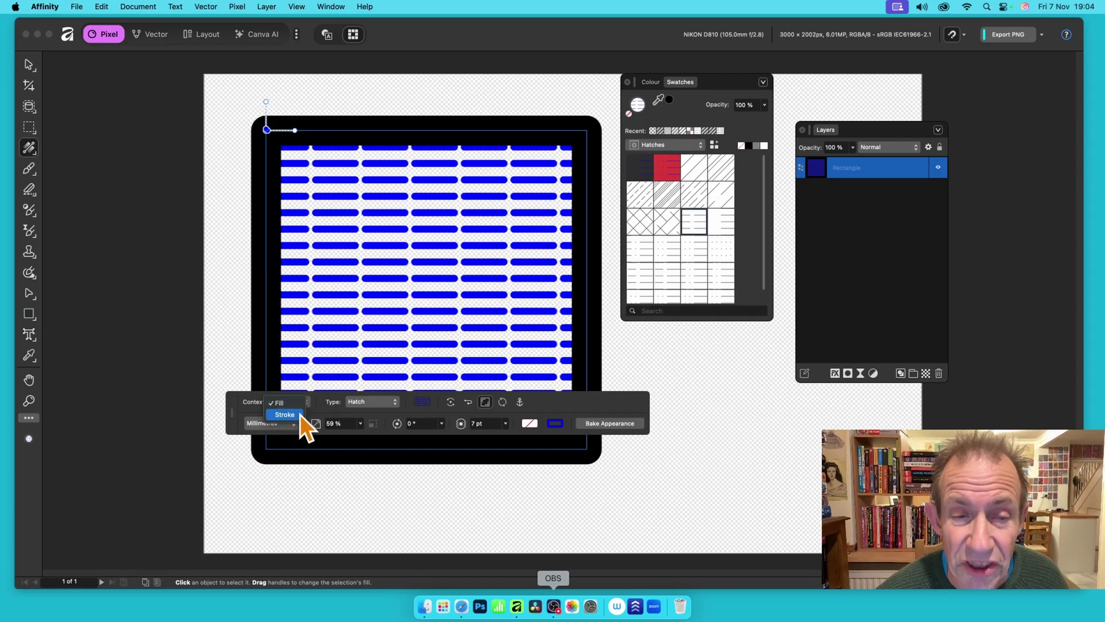
{"action": "left_click", "coordinate": [300, 415]}
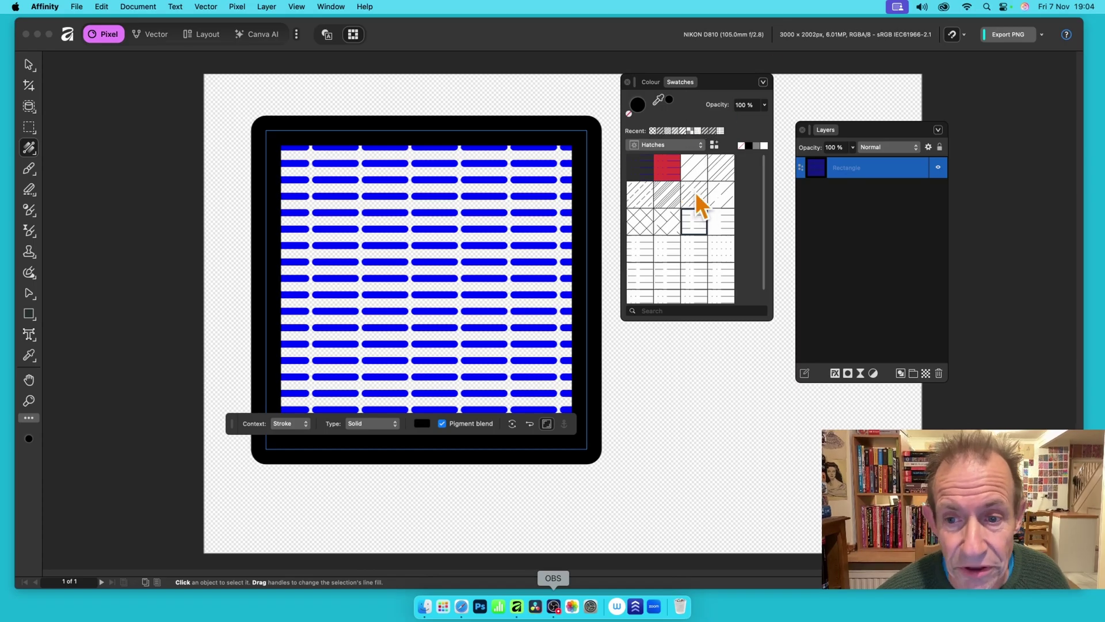
Try ANSI38 and diagonal hatch swatches on the stroke, settling on horizontal dashes
{"action": "left_click", "coordinate": [669, 221]}
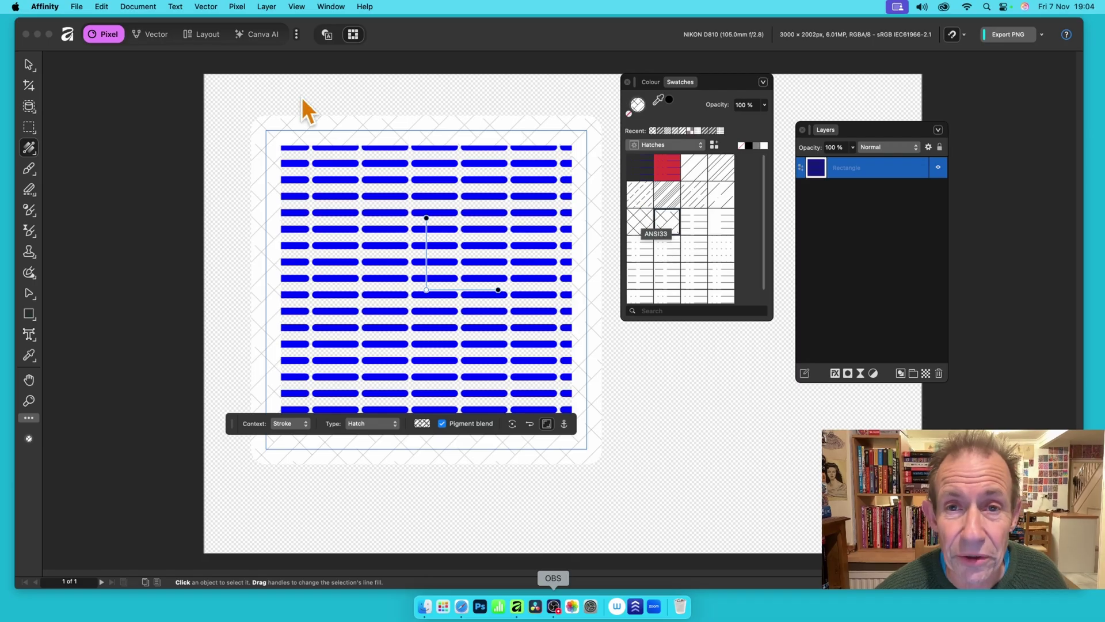
{"action": "left_click", "coordinate": [696, 254]}
{"action": "left_click", "coordinate": [697, 199]}
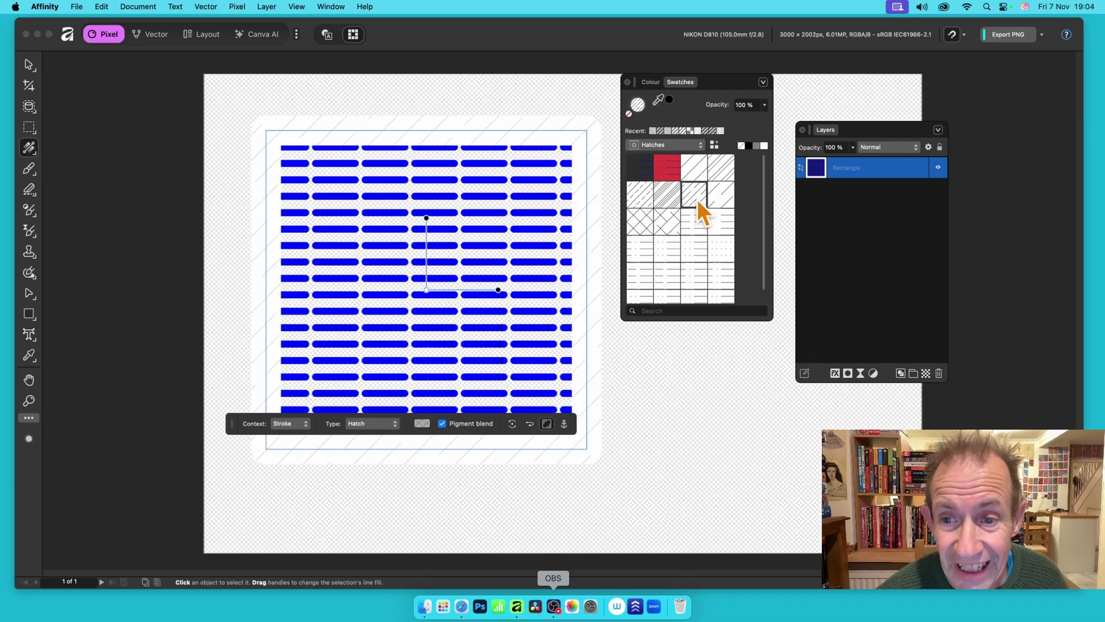
{"action": "left_click", "coordinate": [694, 239]}
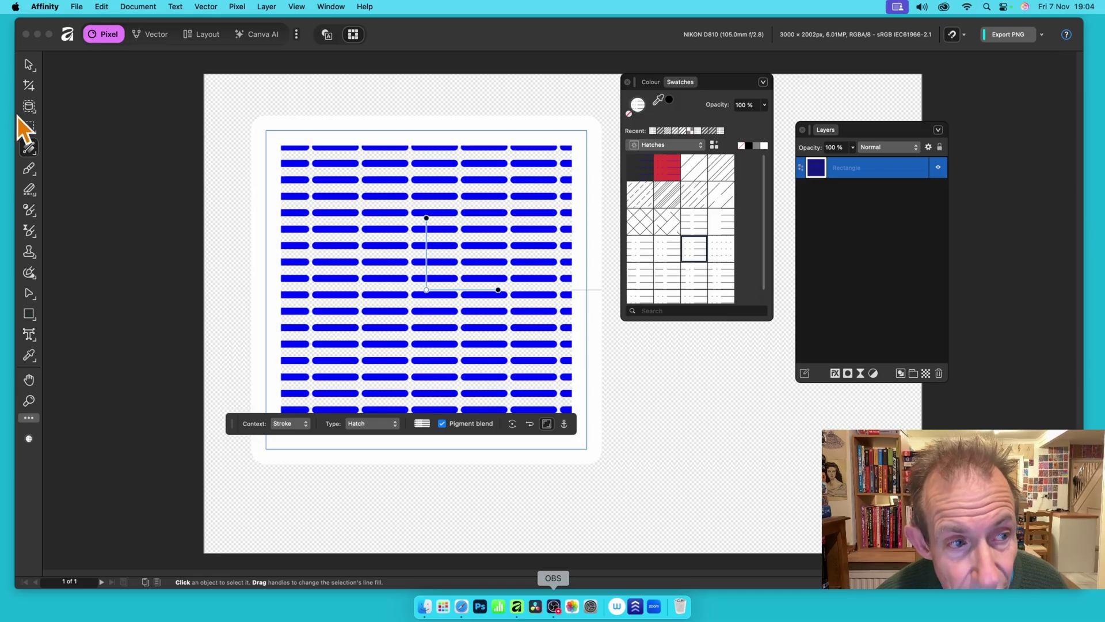
Bring the hatch settings back up with the context set to Stroke
{"action": "left_click", "coordinate": [33, 150]}
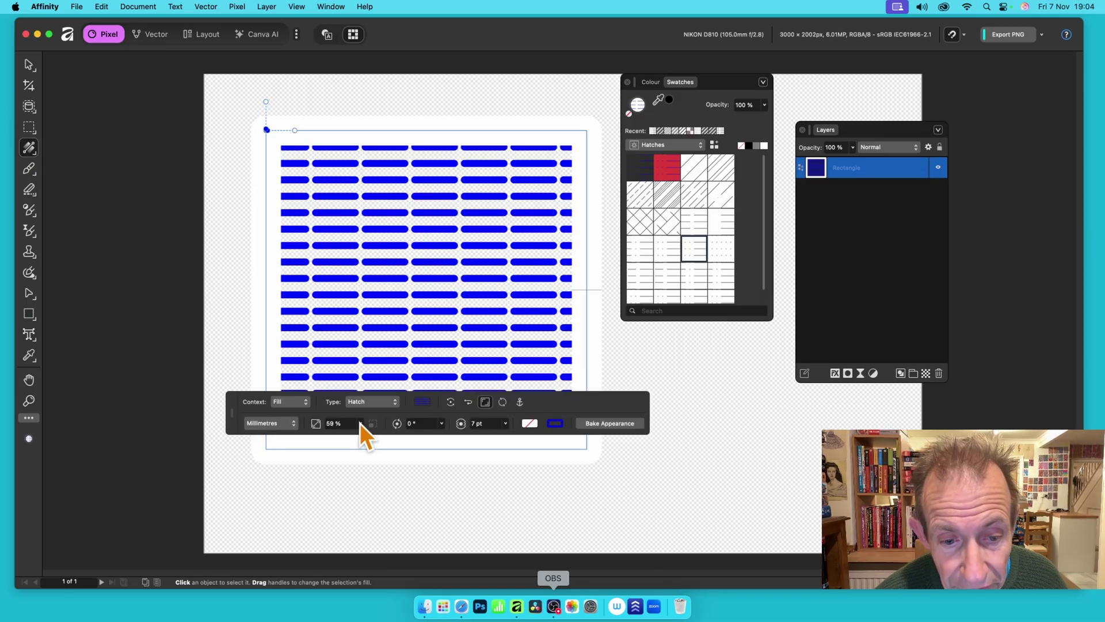
{"action": "left_click", "coordinate": [299, 401]}
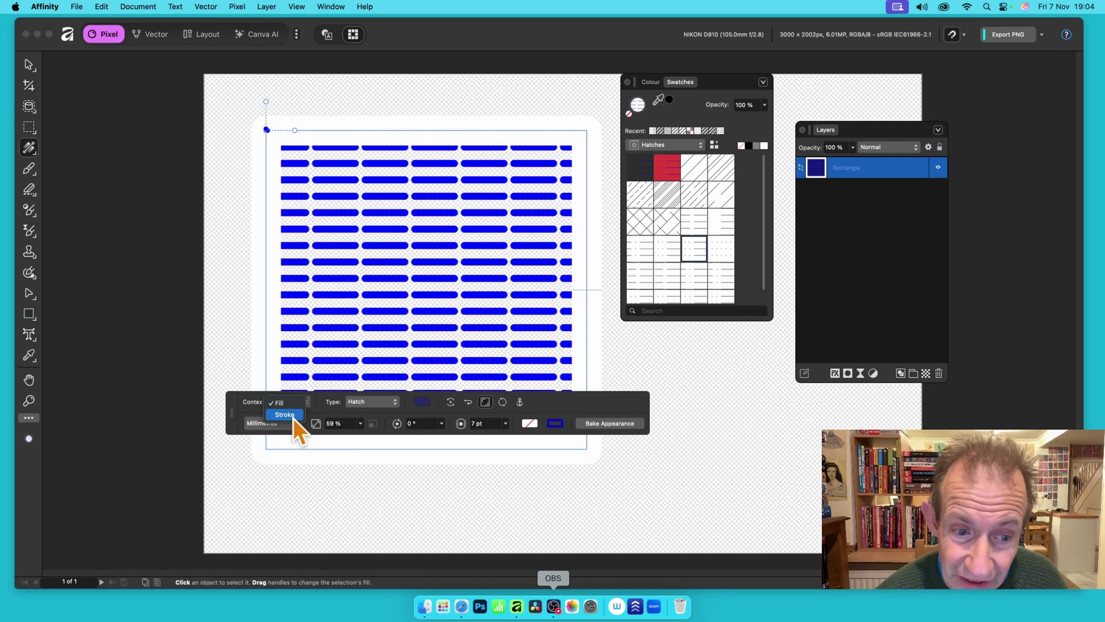
{"action": "left_click", "coordinate": [292, 416]}
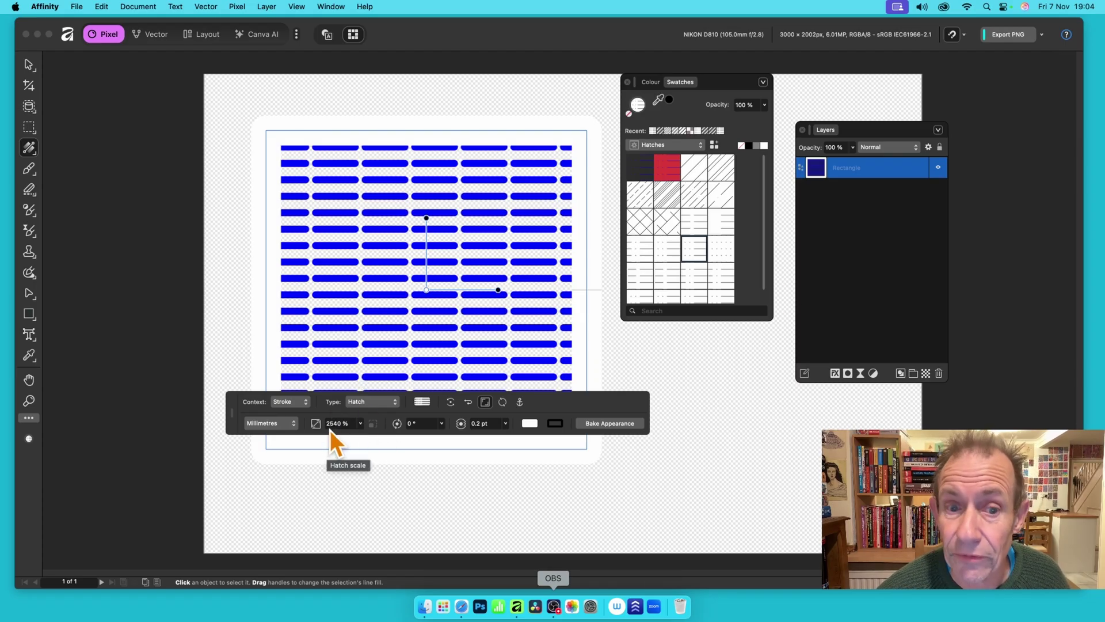
Shrink the stroke hatch scale to 622% and reposition its on-canvas control handle
{"action": "left_click", "coordinate": [361, 424]}
{"action": "left_click_drag", "start_coordinate": [361, 434], "coordinate": [265, 423]}
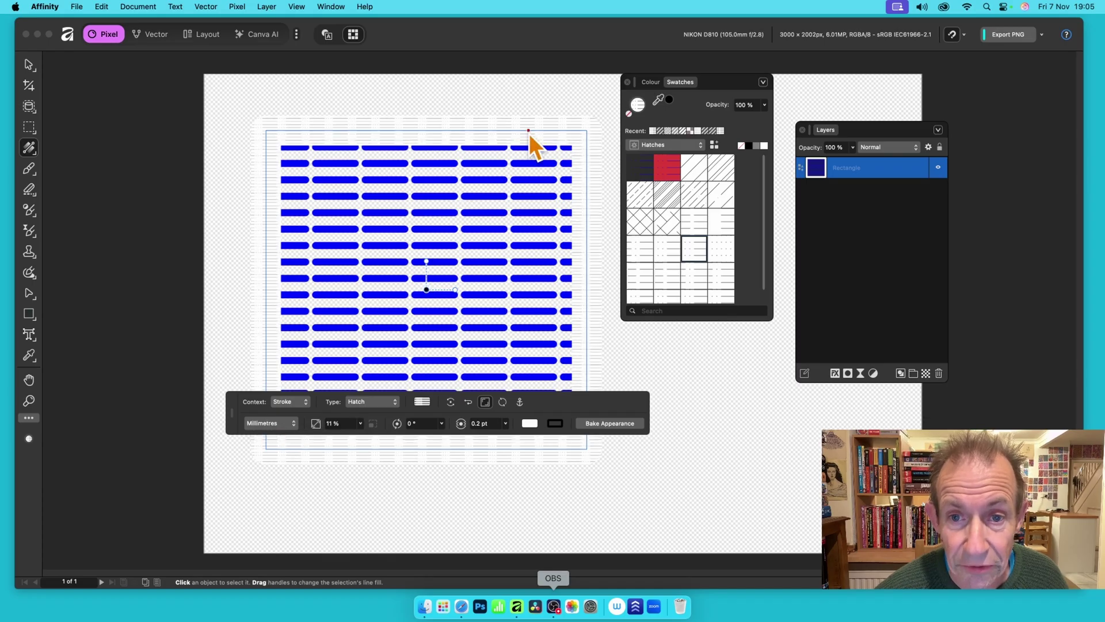
{"action": "left_click_drag", "start_coordinate": [550, 138], "coordinate": [568, 163]}
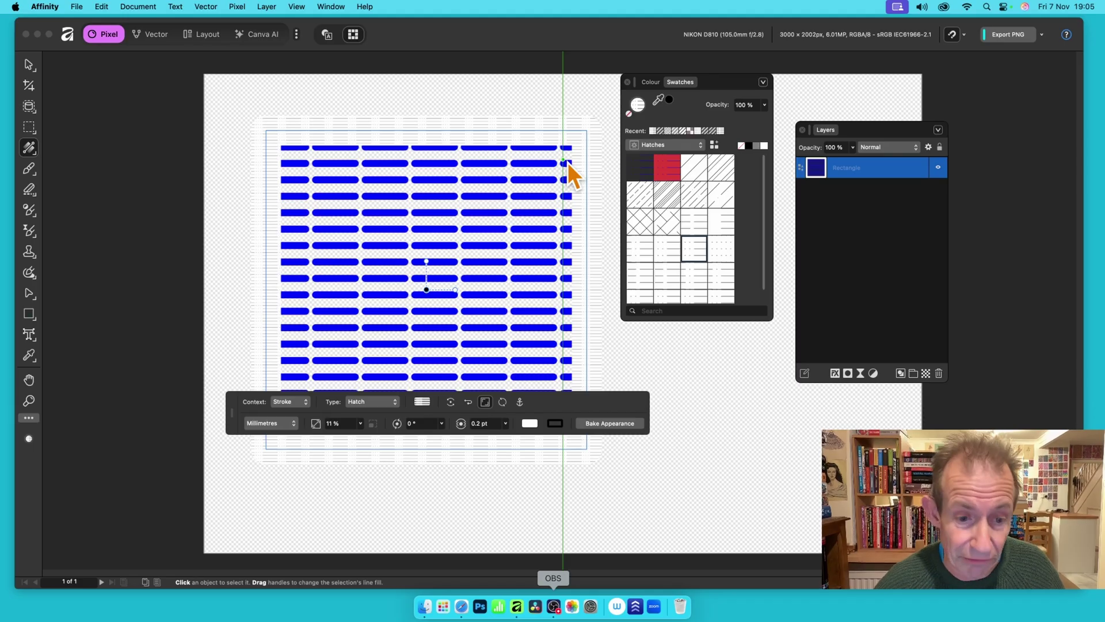
{"action": "left_click_drag", "start_coordinate": [568, 162], "coordinate": [568, 163]}
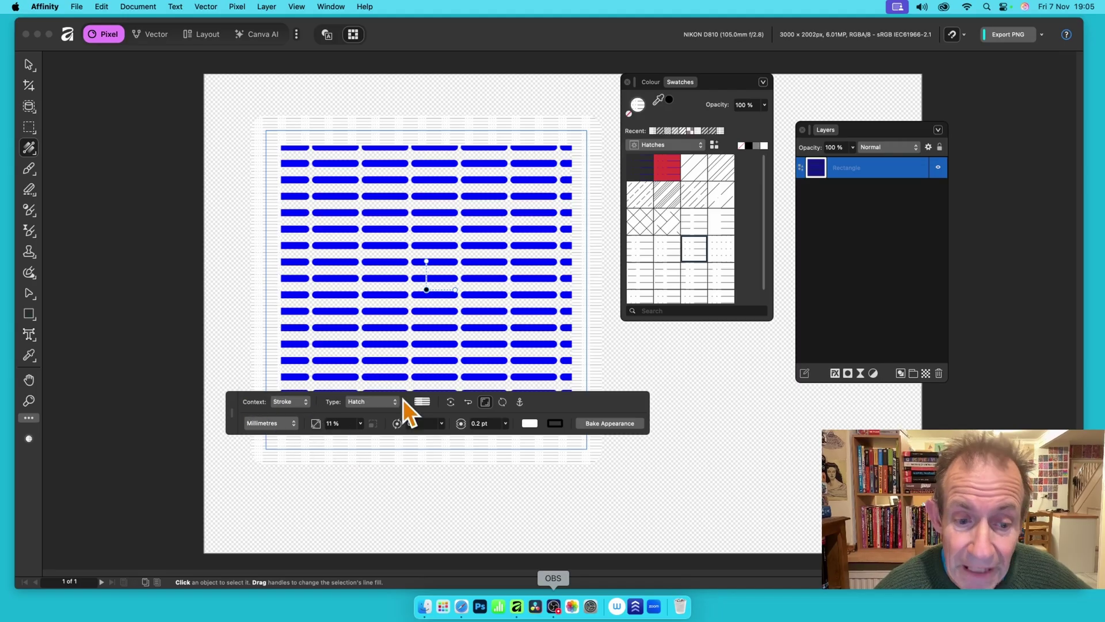
Set the stroke hatch to 2 pt line weight, 51% scale and 36.9° angle
{"action": "left_click", "coordinate": [505, 425]}
{"action": "left_click_drag", "start_coordinate": [504, 438], "coordinate": [523, 441]}
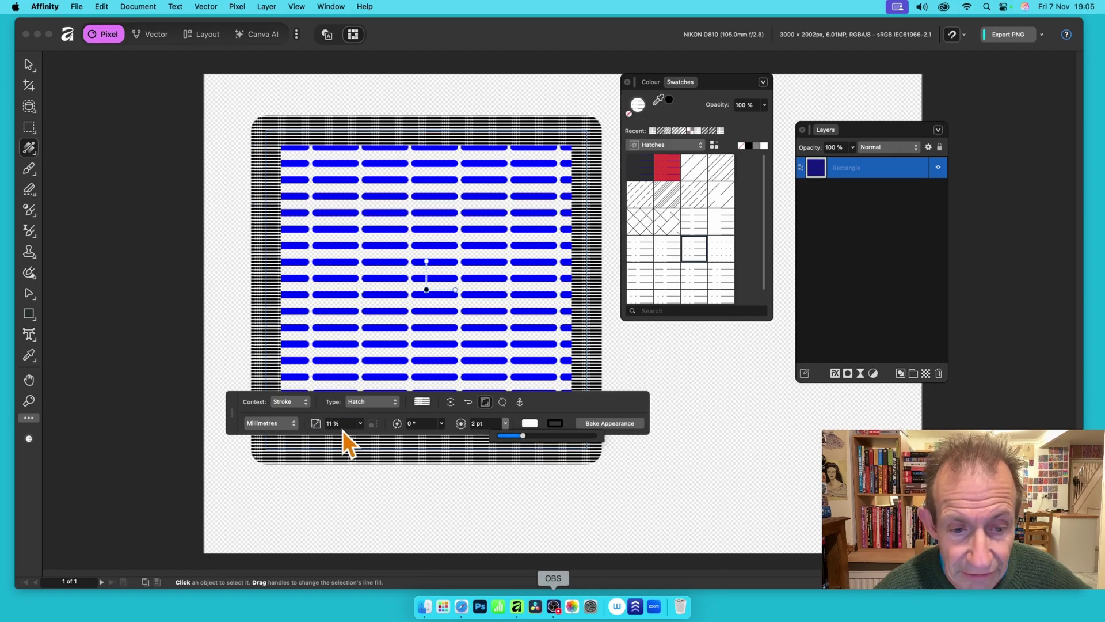
{"action": "left_click", "coordinate": [360, 425]}
{"action": "left_click_drag", "start_coordinate": [360, 435], "coordinate": [363, 437]}
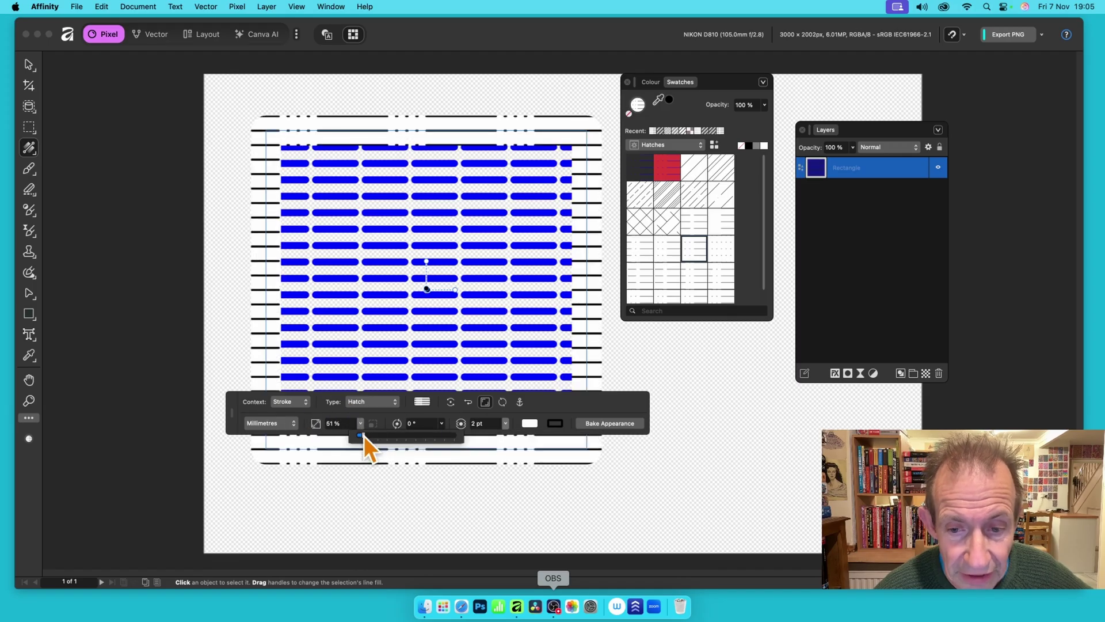
{"action": "left_click", "coordinate": [441, 423]}
{"action": "left_click_drag", "start_coordinate": [440, 430], "coordinate": [452, 435]}
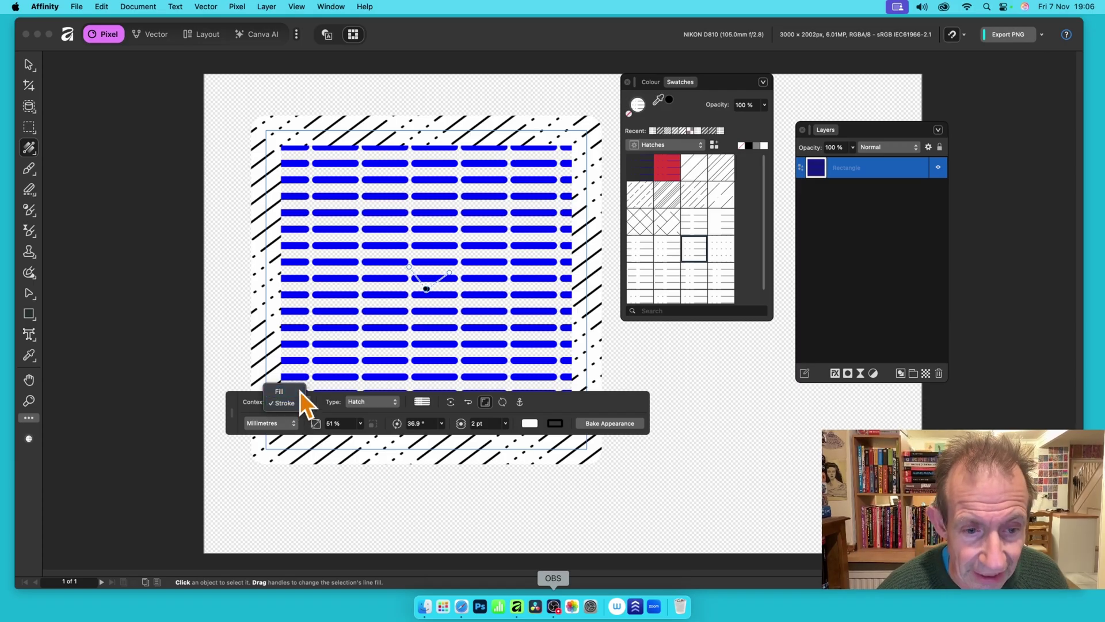
Set the context to Fill and bake the blue dashed hatch into a Lines group
{"action": "left_click", "coordinate": [299, 391]}
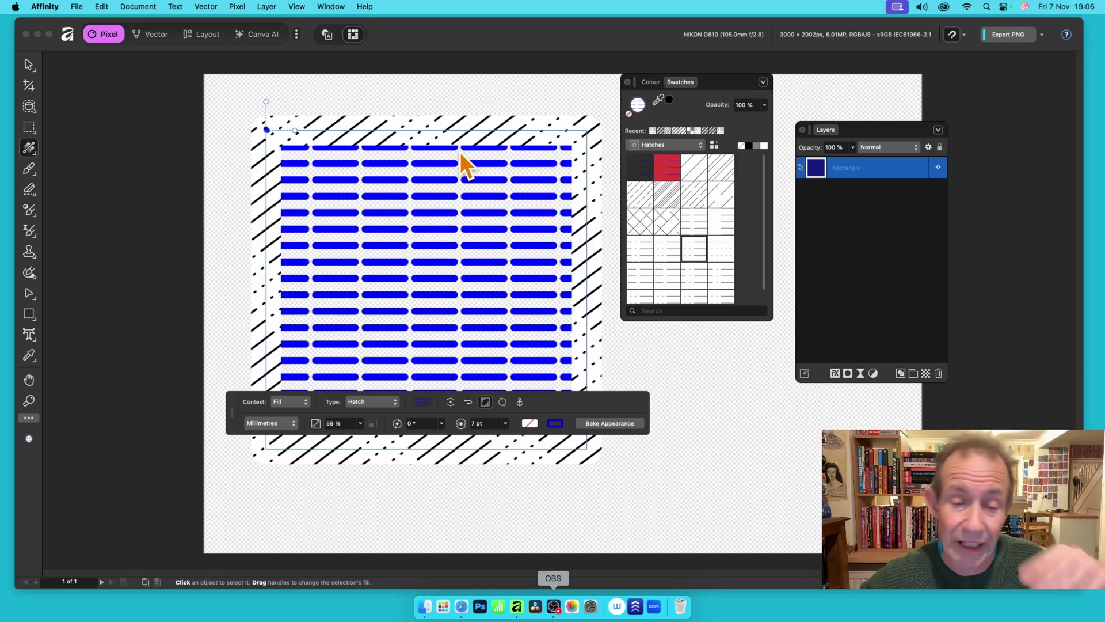
{"action": "left_click", "coordinate": [603, 426]}
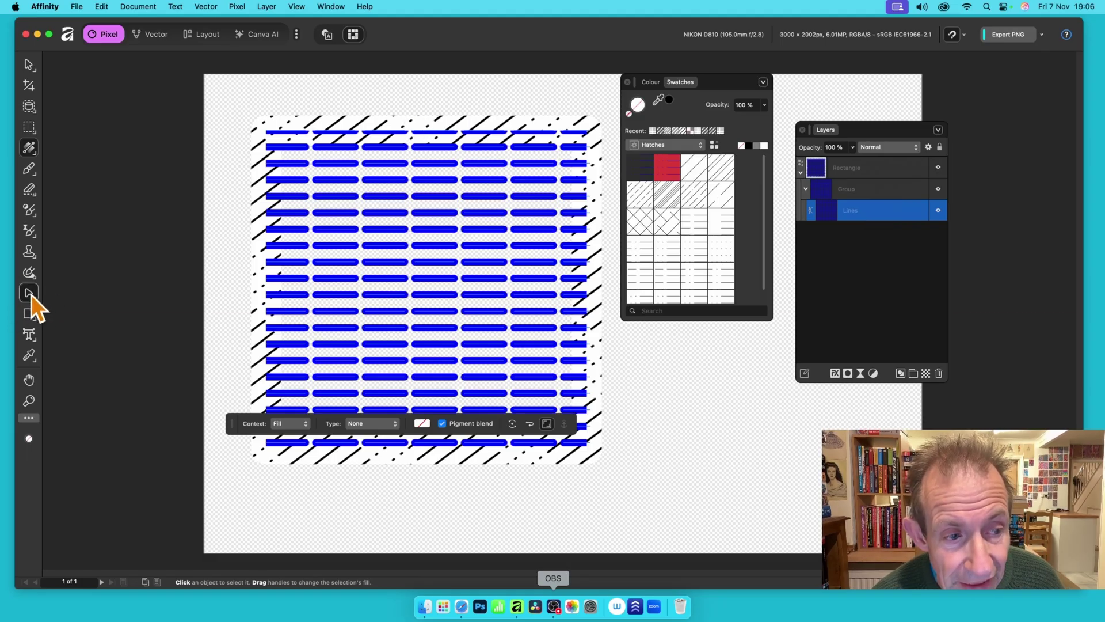
With the Node Tool, raise one column of line end nodes to slant the lines
{"action": "left_click_drag", "start_coordinate": [31, 294], "coordinate": [81, 316]}
{"action": "left_click", "coordinate": [81, 306]}
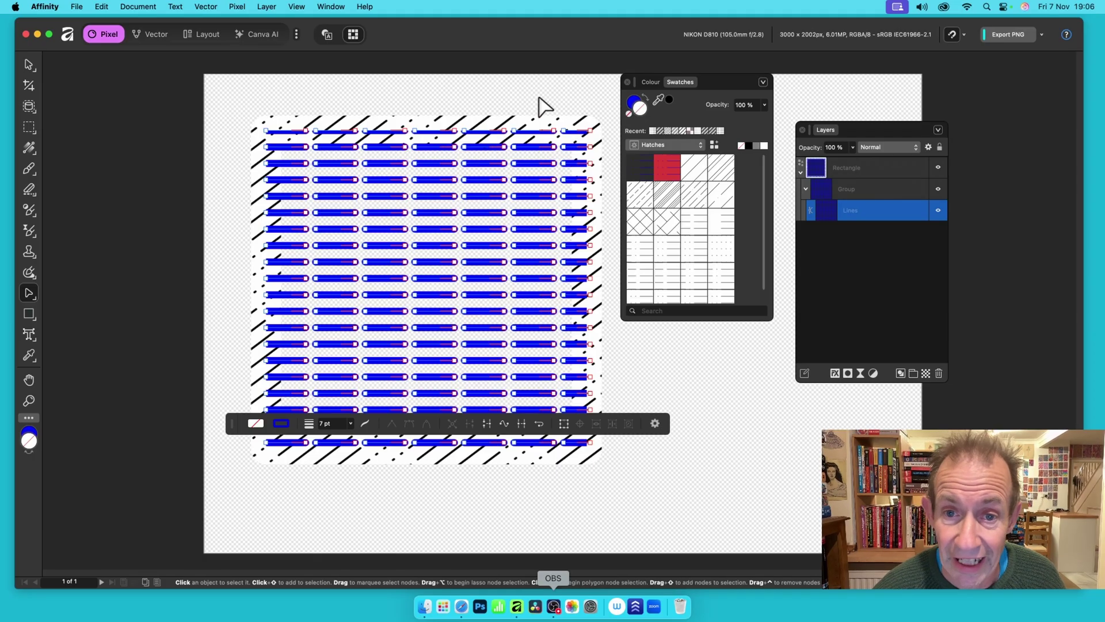
{"action": "left_click_drag", "start_coordinate": [509, 96], "coordinate": [523, 470]}
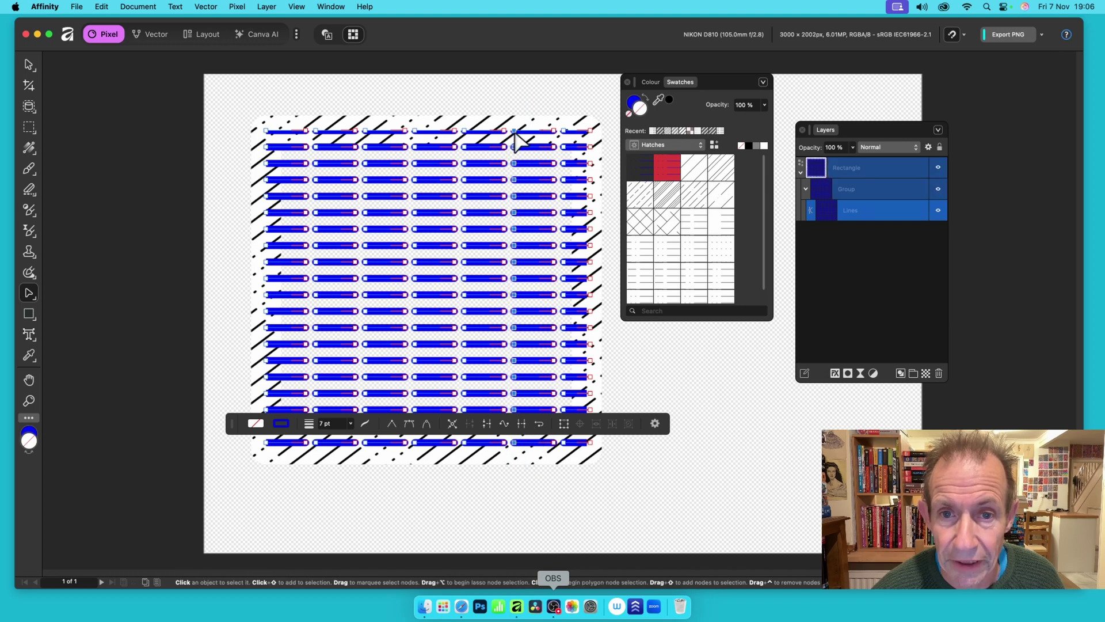
{"action": "left_click_drag", "start_coordinate": [515, 136], "coordinate": [513, 106]}
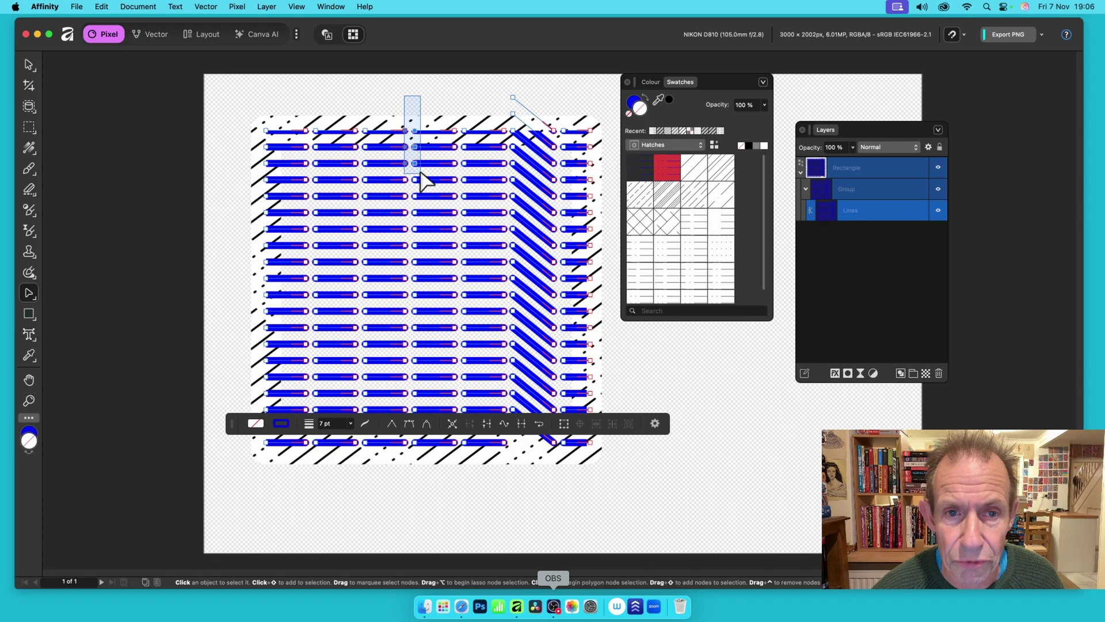
{"action": "left_click", "coordinate": [439, 99]}
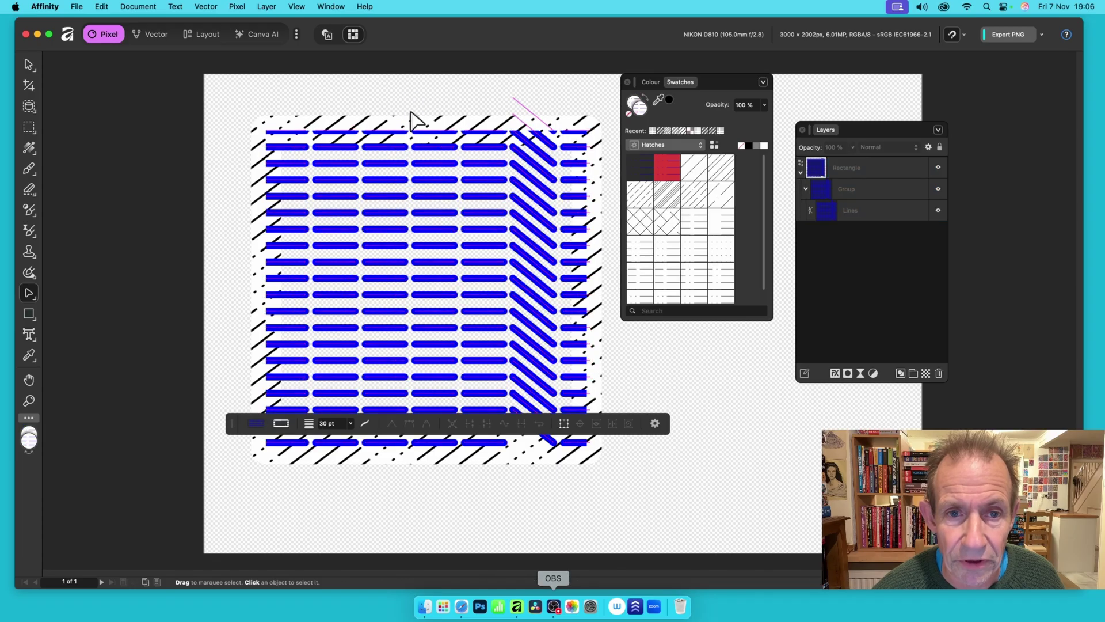
Reselect the rectangle and its baked Lines layer for node editing
{"action": "left_click", "coordinate": [417, 311]}
{"action": "left_click", "coordinate": [30, 65]}
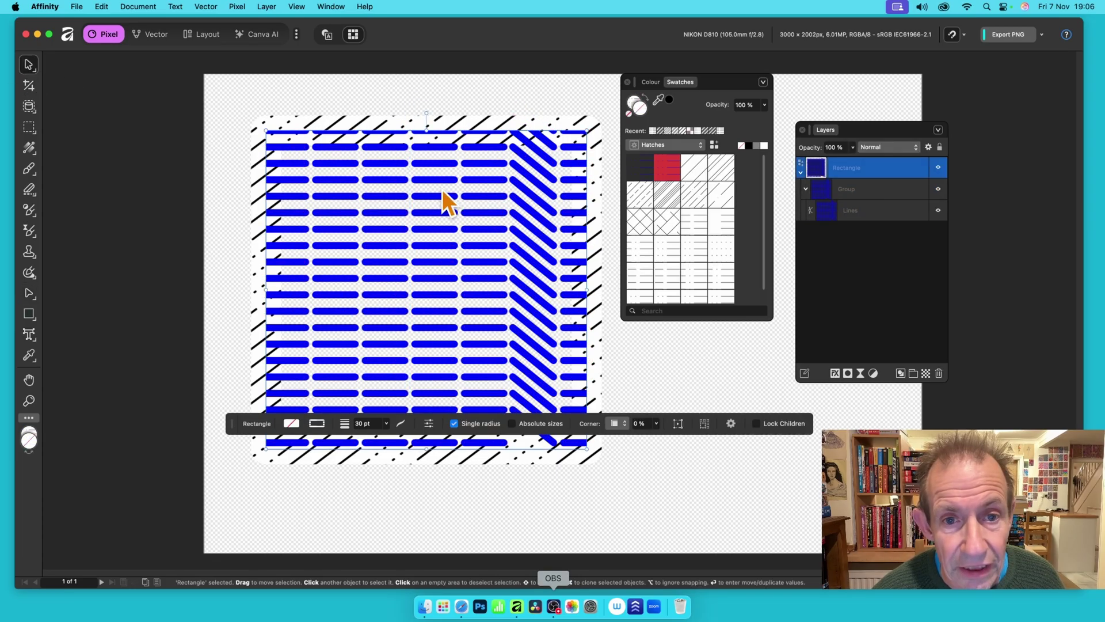
{"action": "left_click", "coordinate": [464, 109]}
{"action": "left_click", "coordinate": [449, 133]}
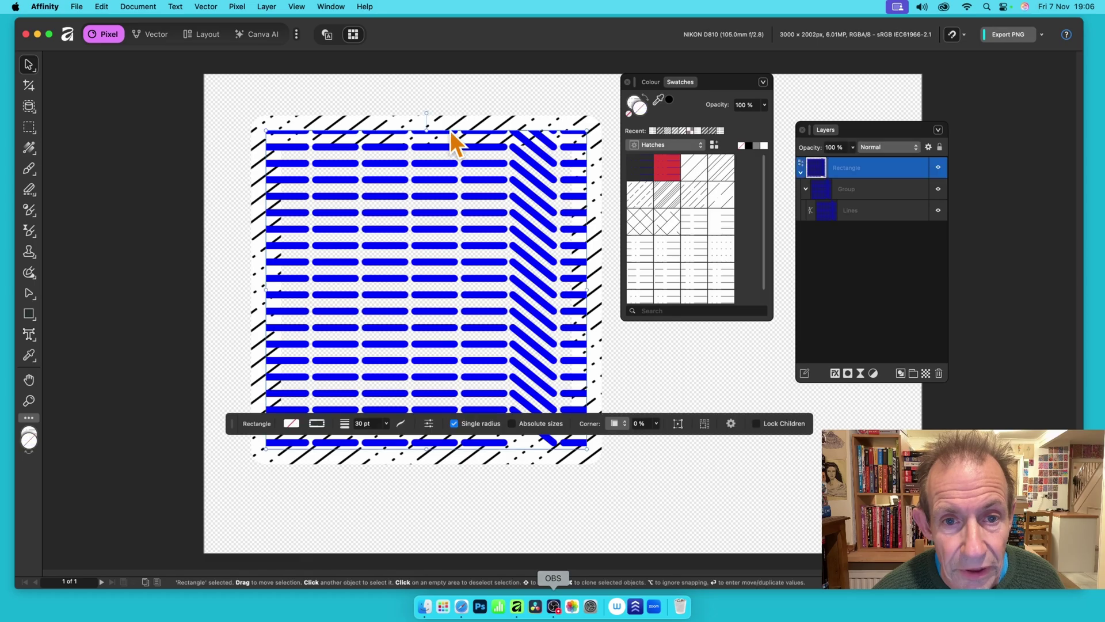
{"action": "left_click", "coordinate": [29, 295]}
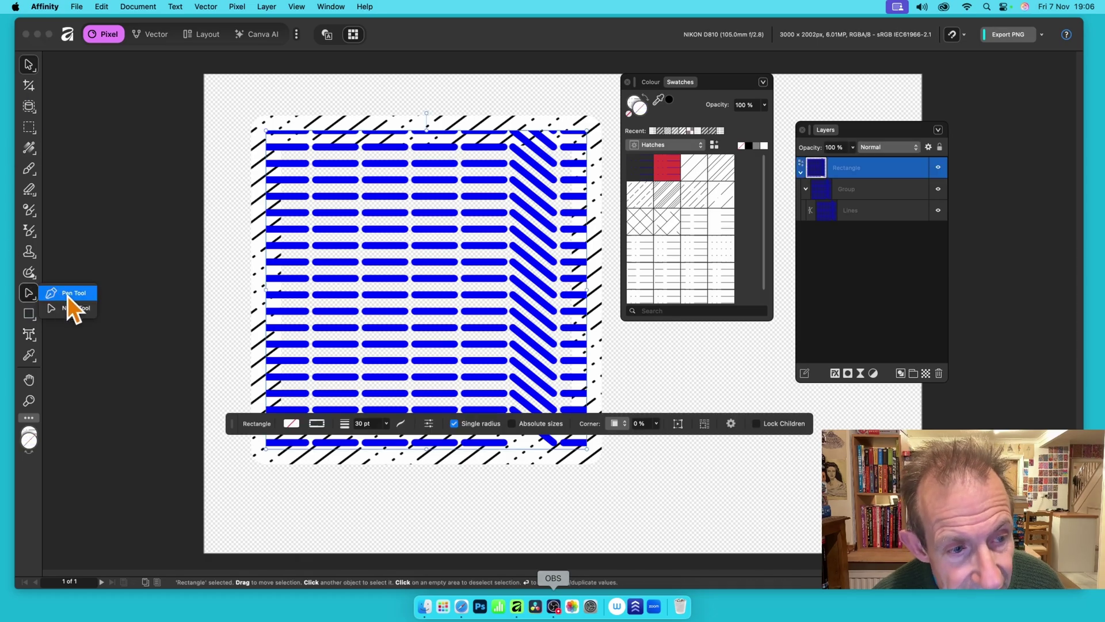
{"action": "left_click", "coordinate": [74, 313]}
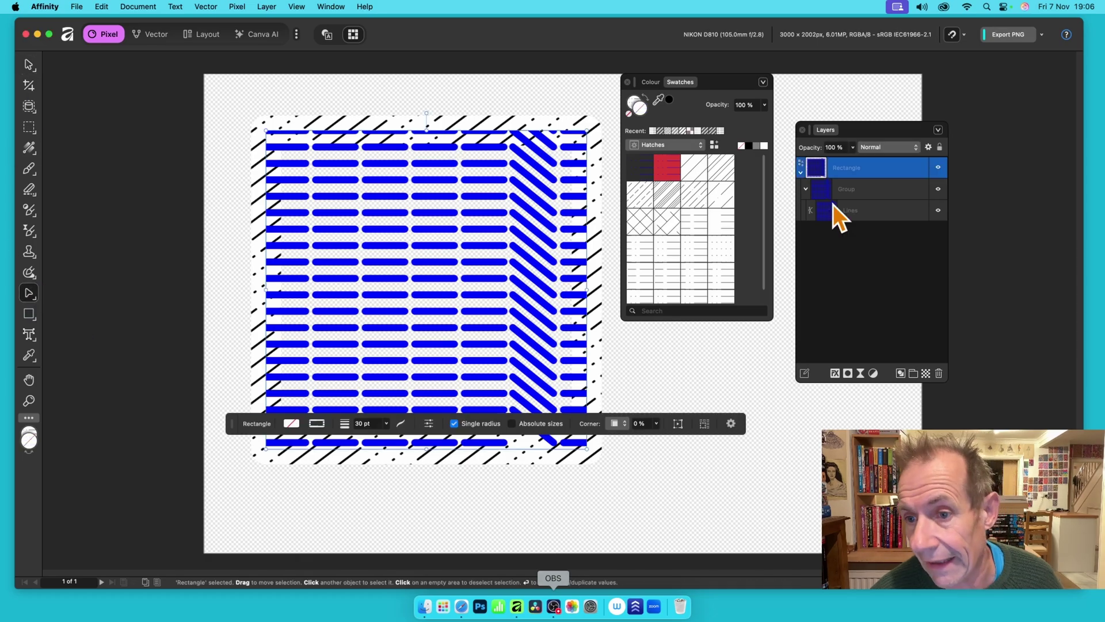
{"action": "left_click", "coordinate": [861, 210]}
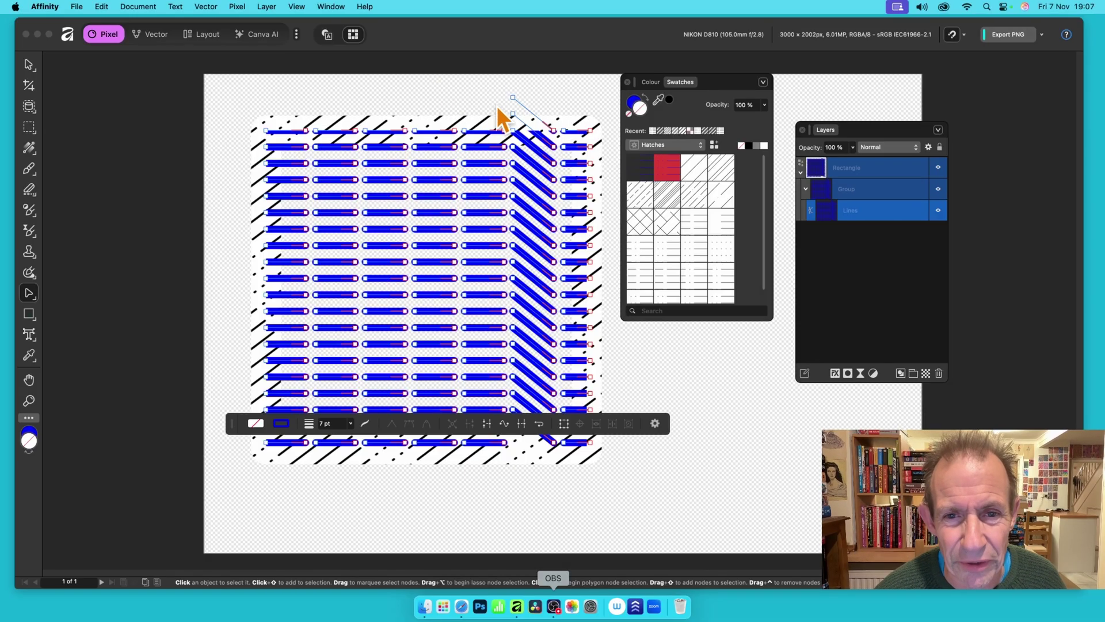
Raise two more node columns into chevrons and recolour the lines red (FF000D)
{"action": "left_click_drag", "start_coordinate": [493, 96], "coordinate": [507, 467]}
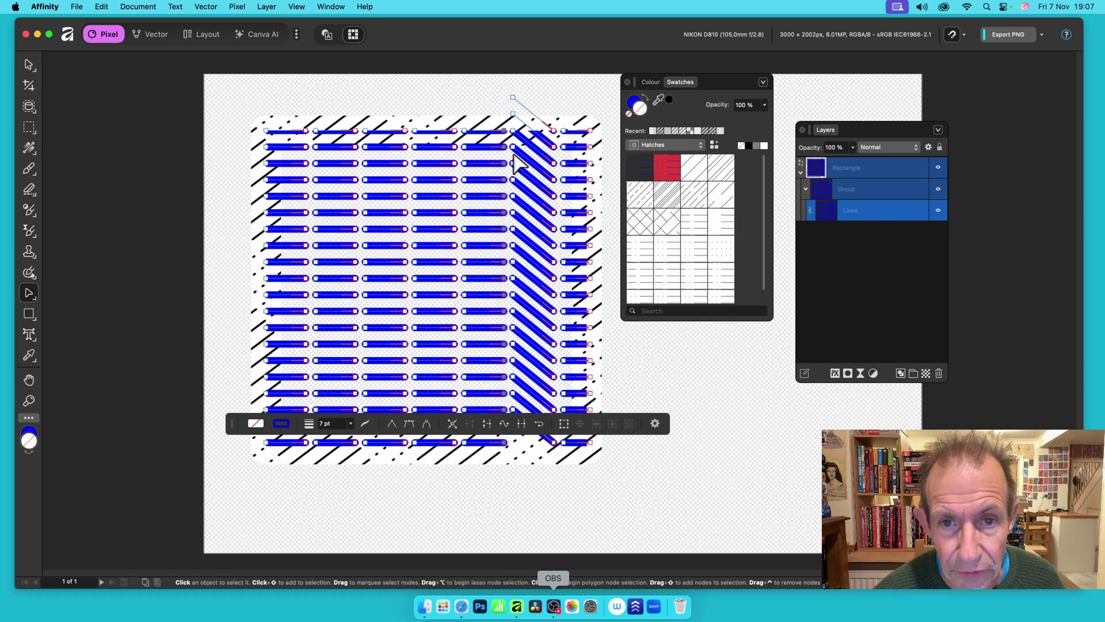
{"action": "left_click_drag", "start_coordinate": [505, 138], "coordinate": [504, 107]}
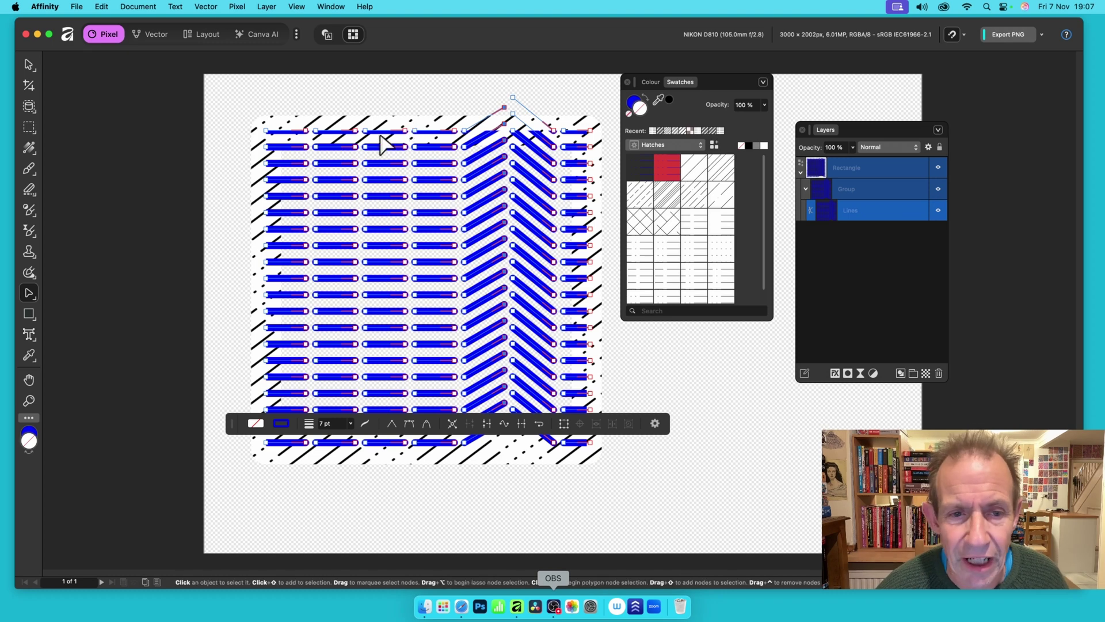
{"action": "left_click_drag", "start_coordinate": [395, 115], "coordinate": [409, 476]}
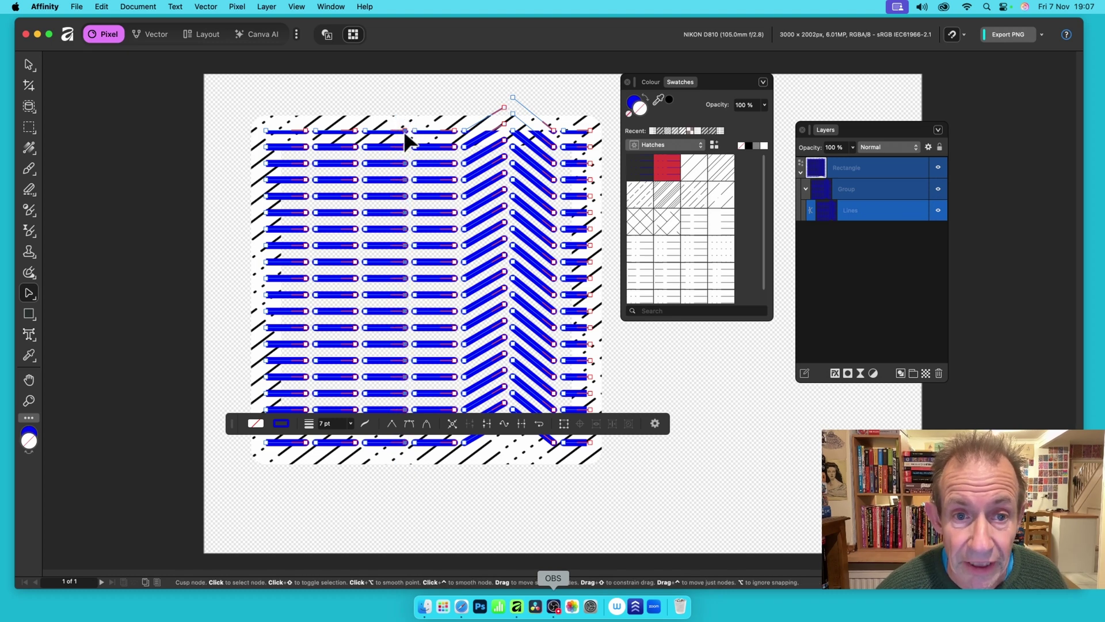
{"action": "left_click_drag", "start_coordinate": [405, 129], "coordinate": [404, 82]}
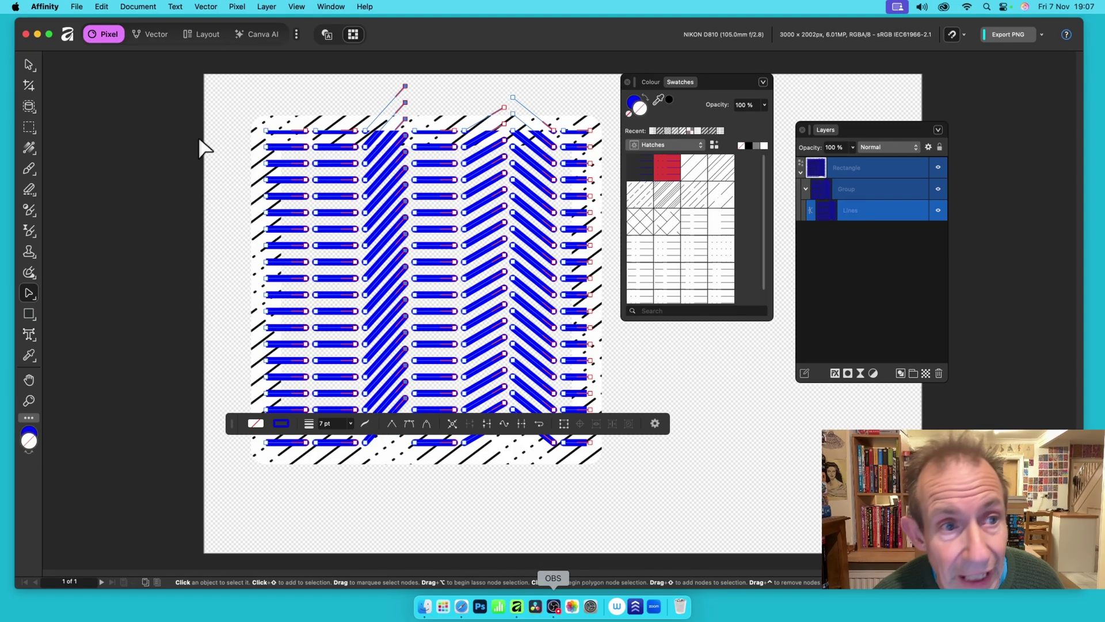
{"action": "left_click", "coordinate": [282, 427]}
{"action": "left_click", "coordinate": [413, 268]}
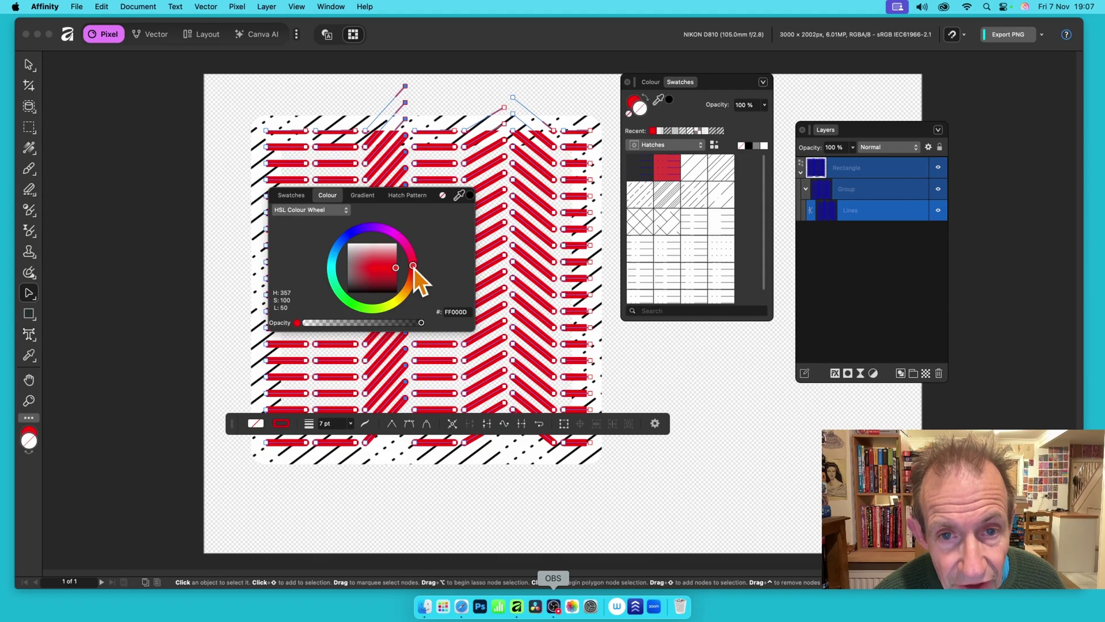